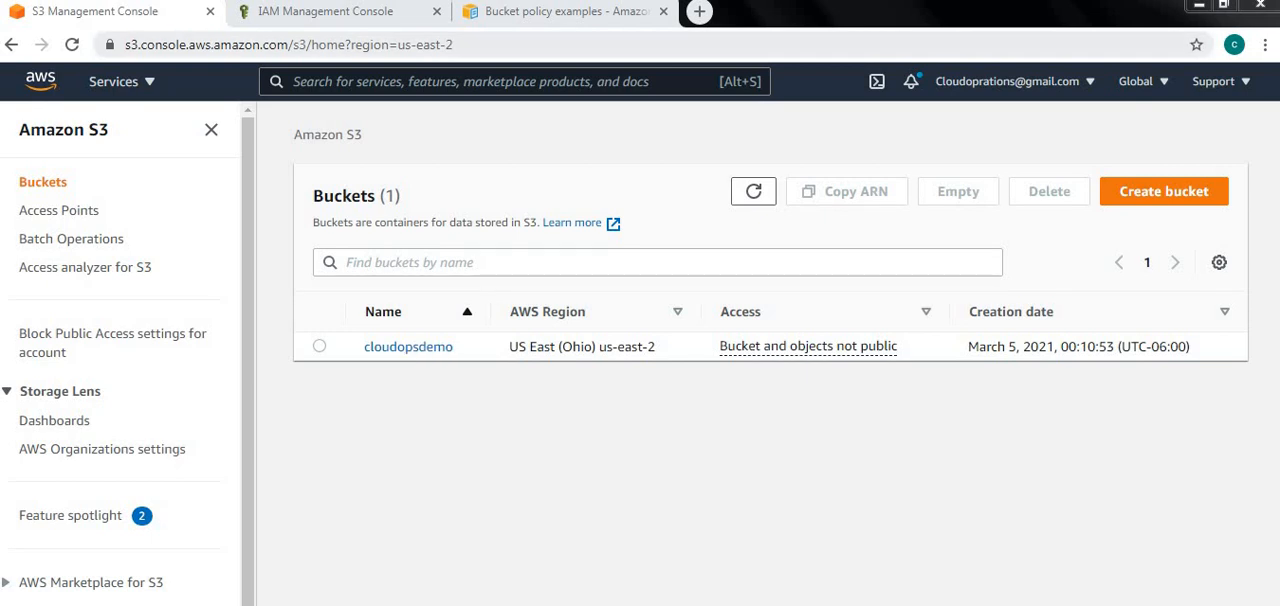
Filter the IAM policies list by S3
left_click(326, 12)
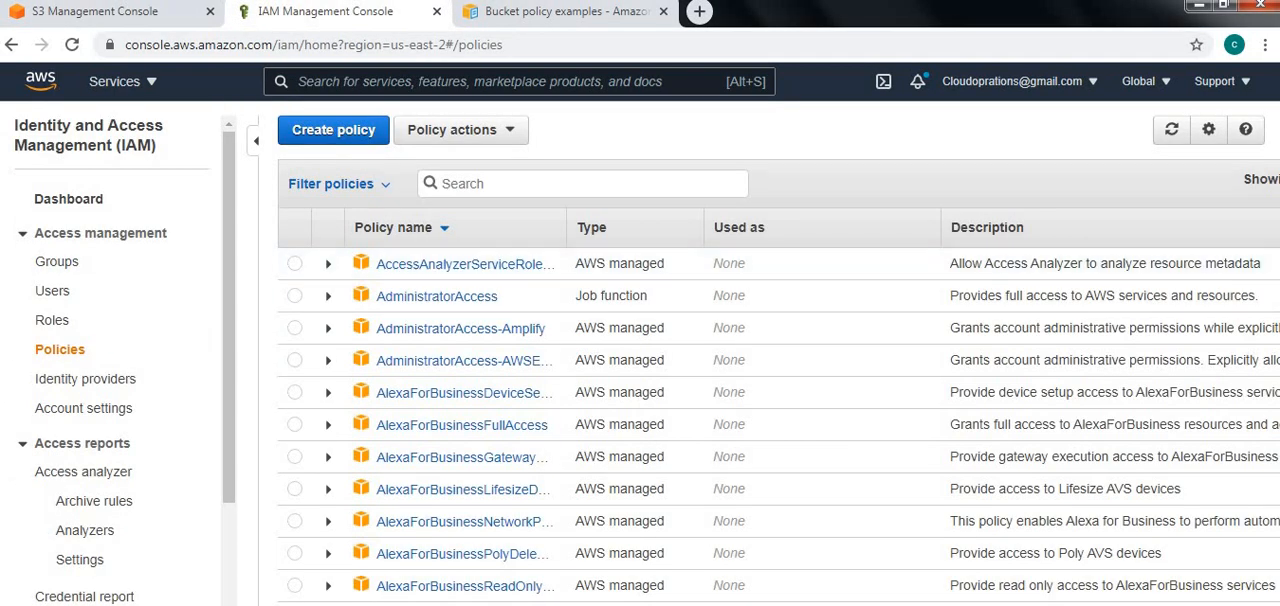
type("S3")
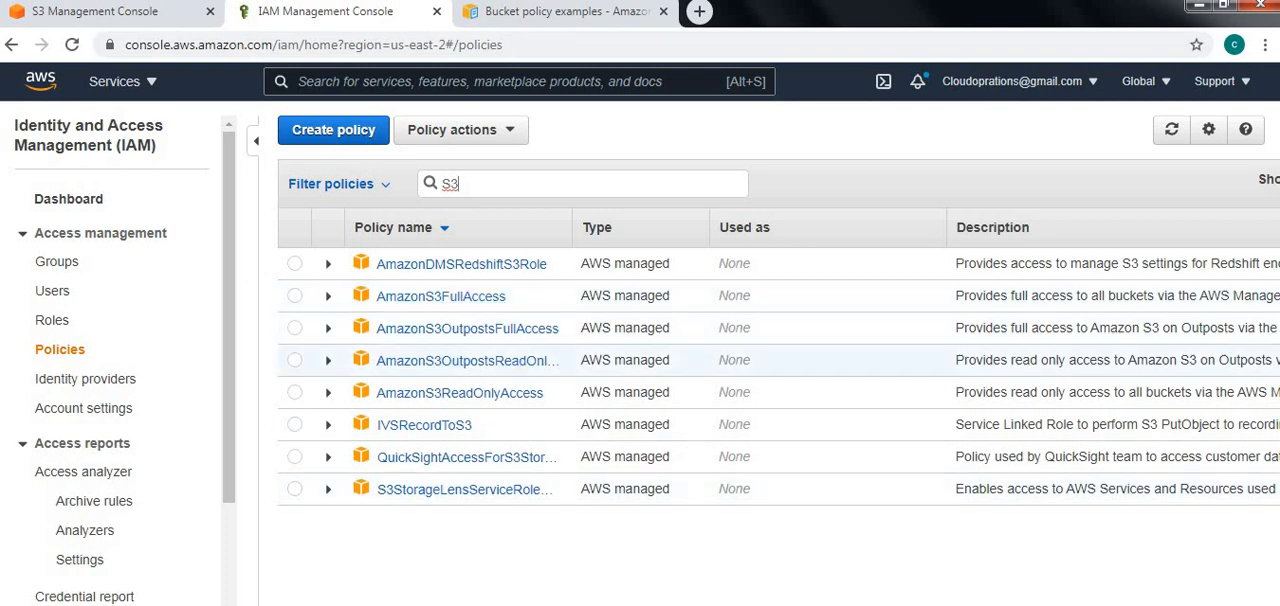
Review the sample bucket policies in the Amazon S3 documentation, from limiting access by IP address to the CloudFront OAI section
left_click(568, 12)
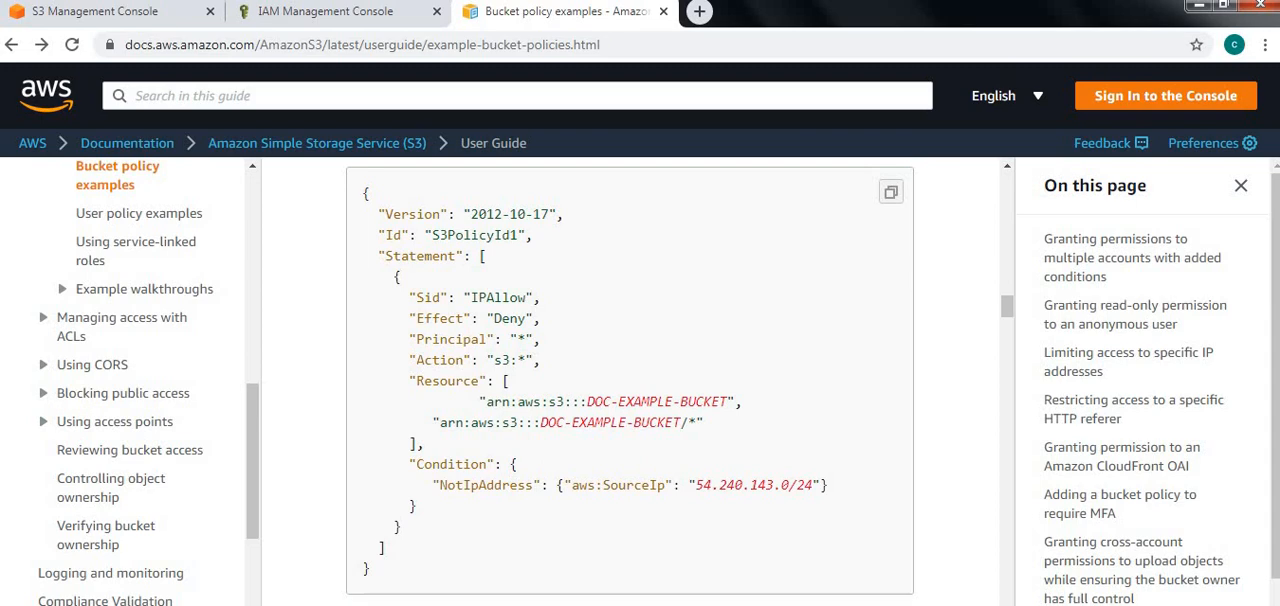
scroll(630, 380, "down", 18)
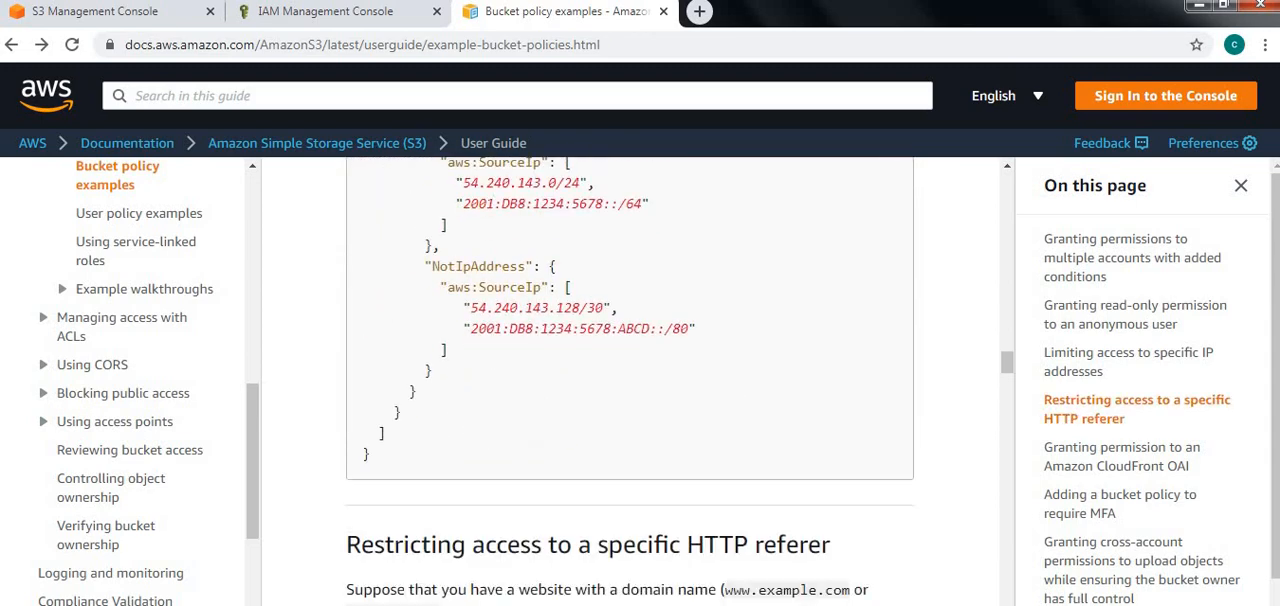
scroll(630, 380, "down", 9)
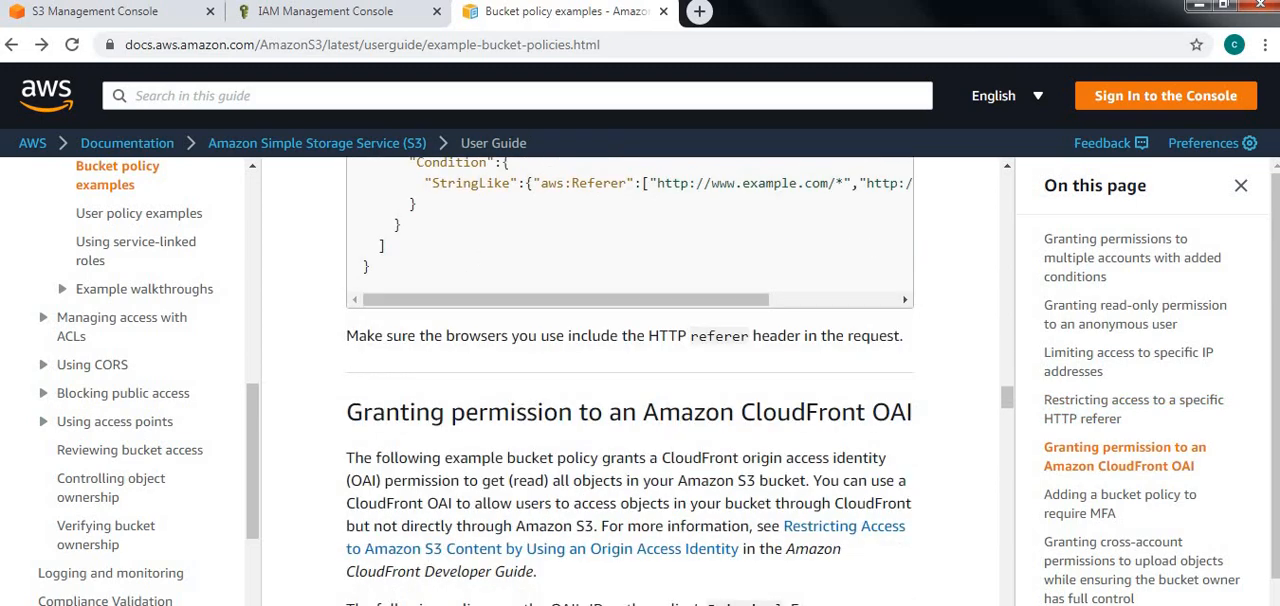
scroll(630, 380, "down", 4)
scroll(630, 380, "up", 12)
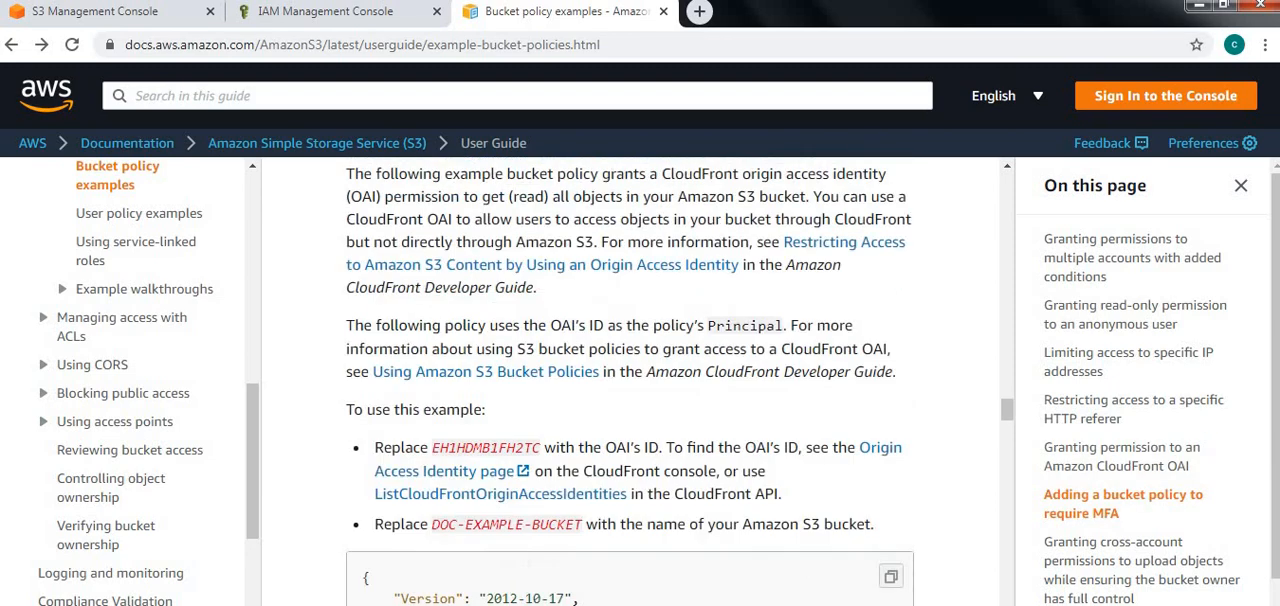
scroll(630, 380, "up", 10)
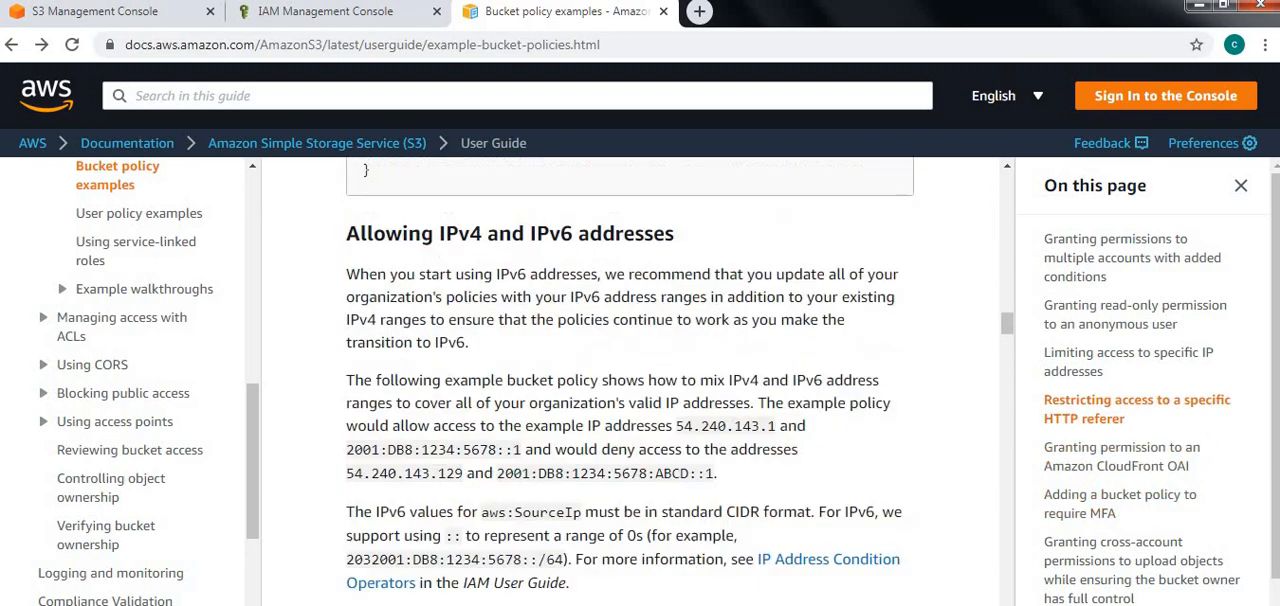
scroll(630, 380, "up", 3)
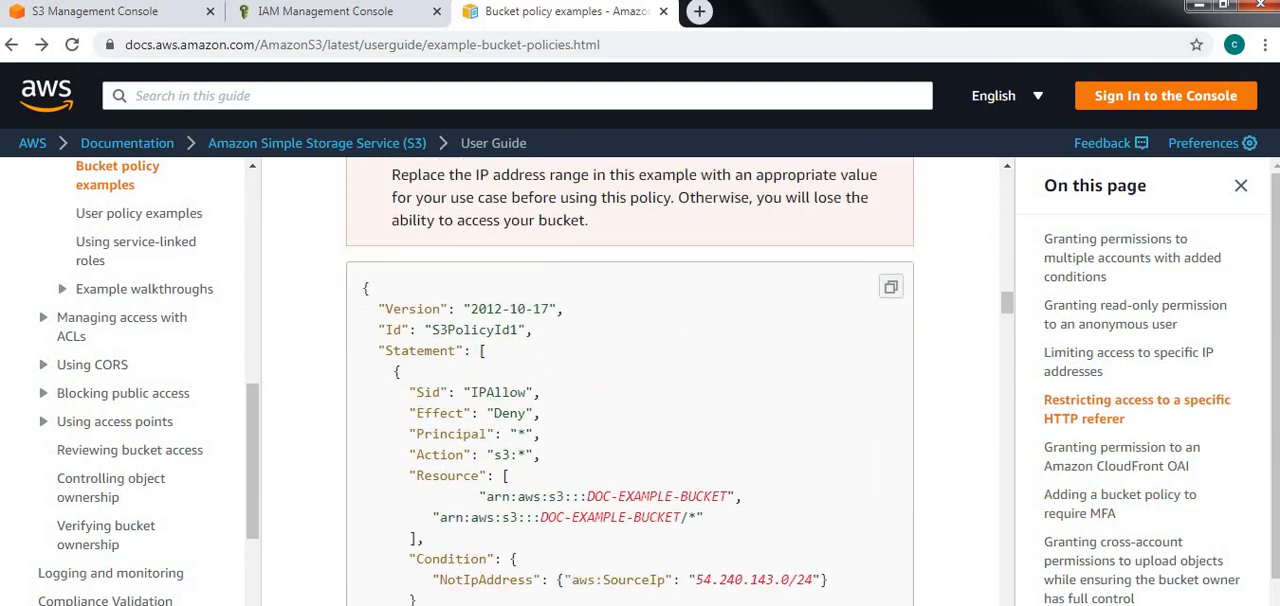
Start a new IAM policy and replace its JSON with the copied policy allowing s3:* on cloudopsdemo and s3:PutObject, s3:GetObject and s3:DeleteObject on cloudopsdemo/*
left_click(326, 12)
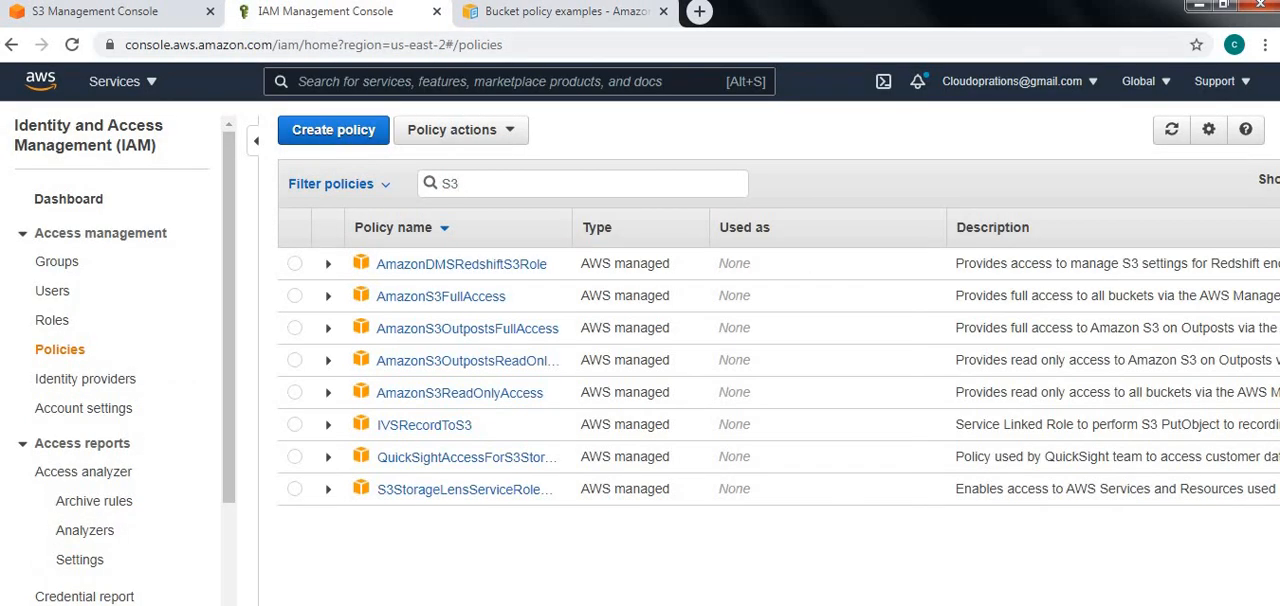
left_click(333, 130)
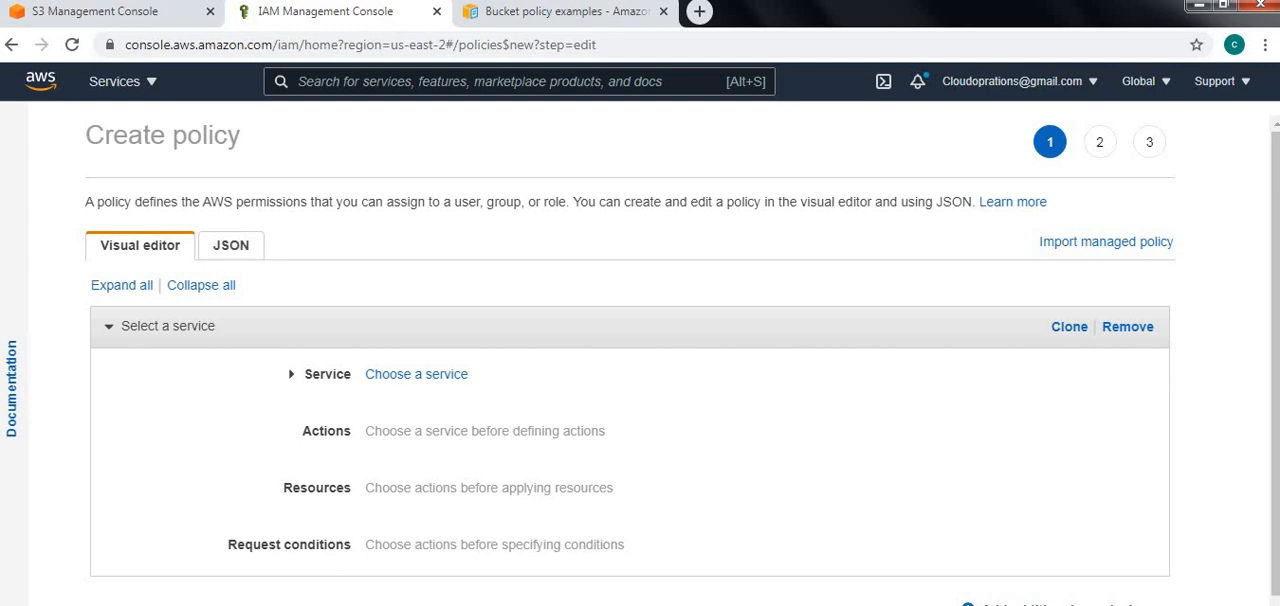
left_click(231, 245)
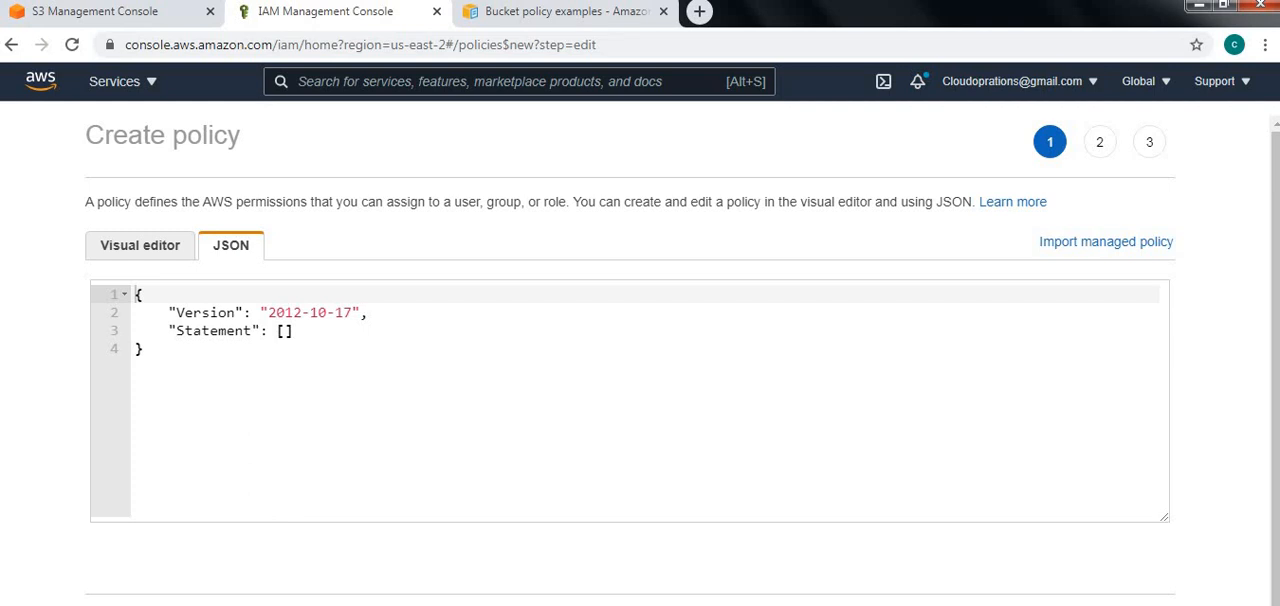
key("ctrl+a")
key("ctrl+v")
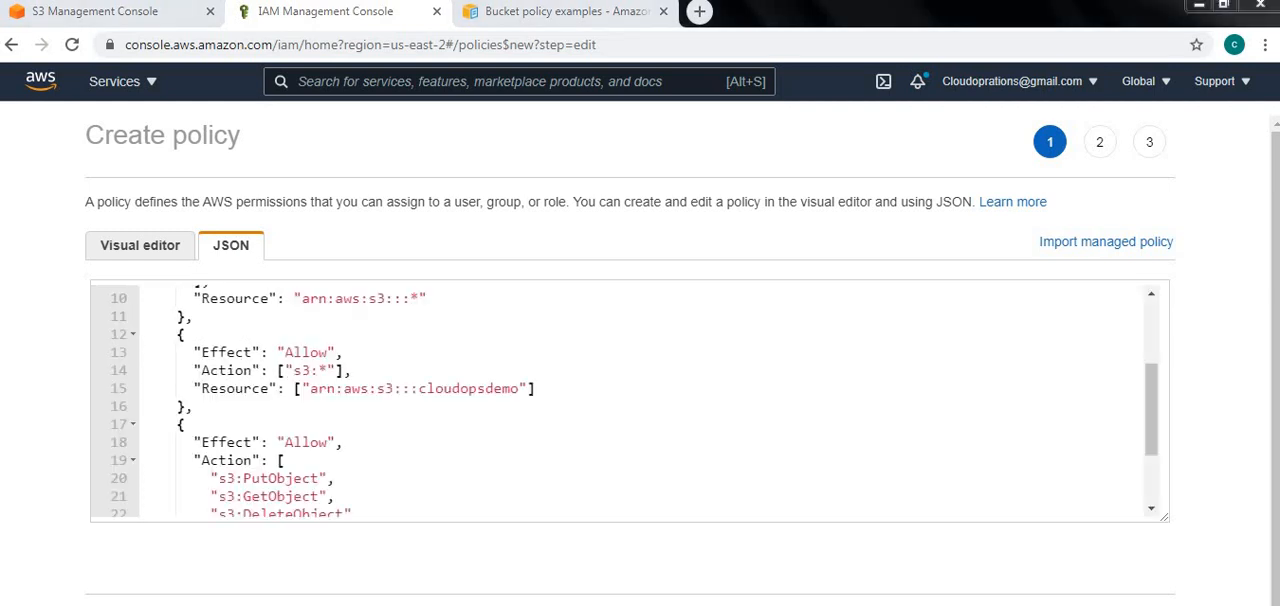
Compare the bucket name in the policy's Resource entries with the bucket listed in the S3 console
left_click_drag(418, 388, 517, 388)
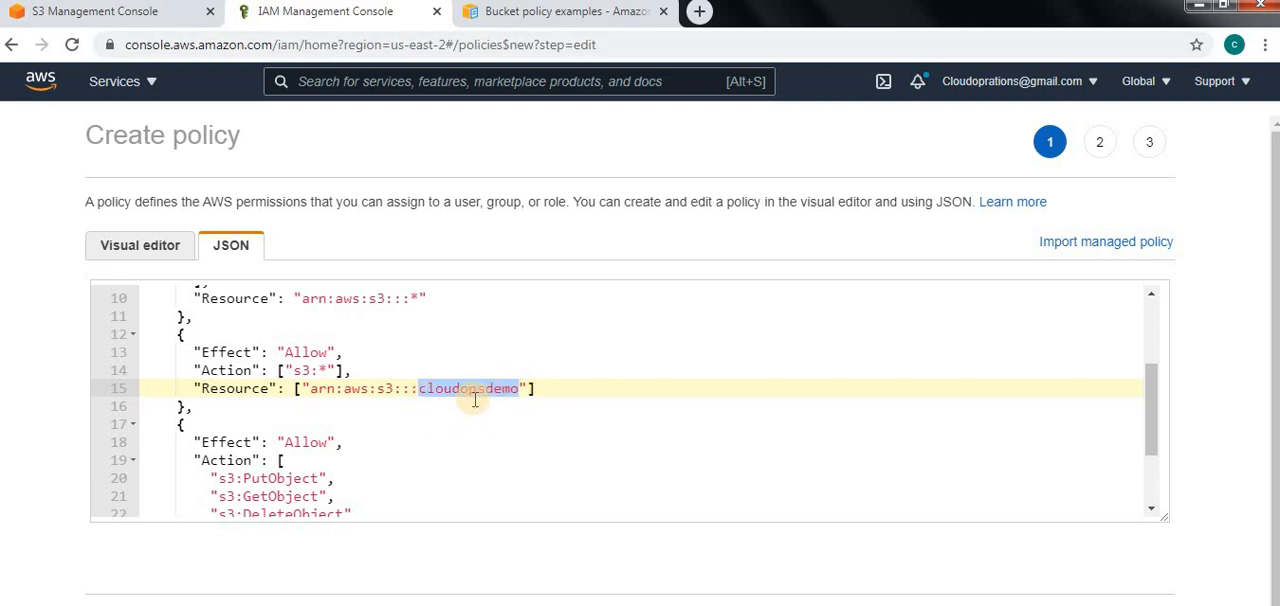
left_click(150, 12)
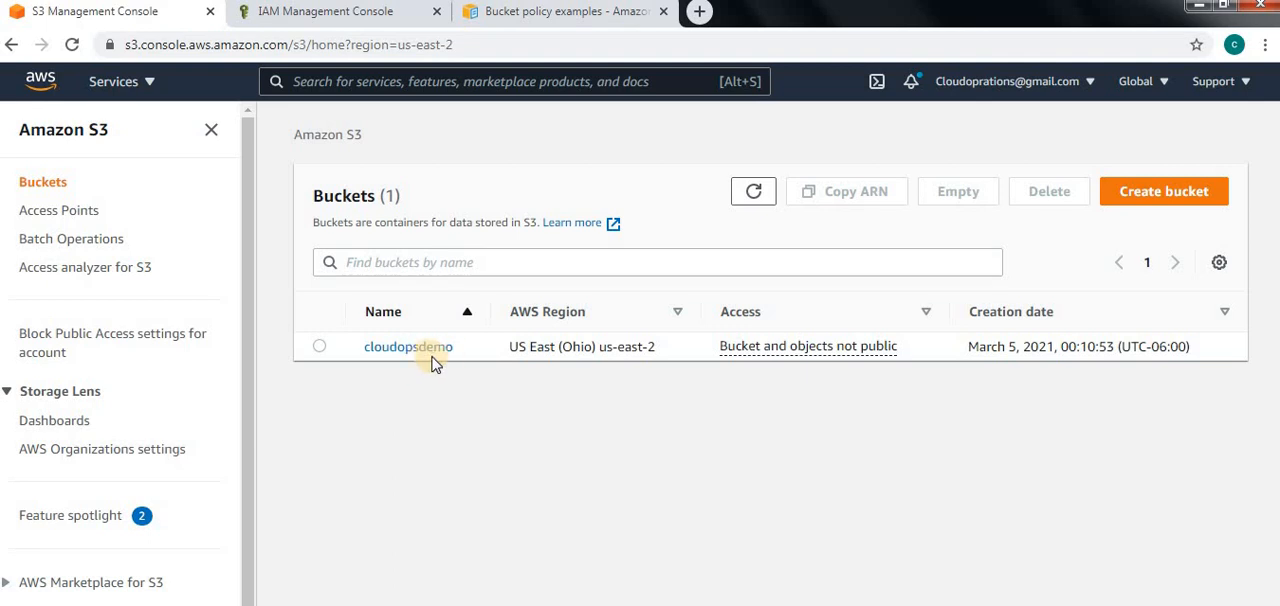
left_click(330, 13)
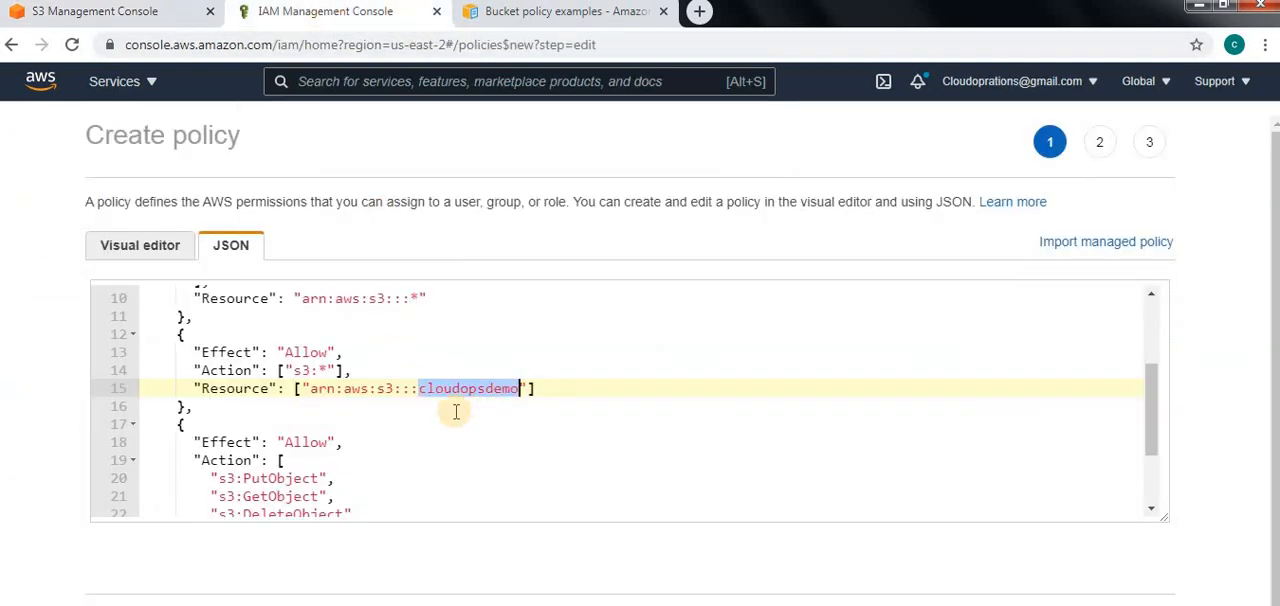
scroll(457, 409, "down", 2)
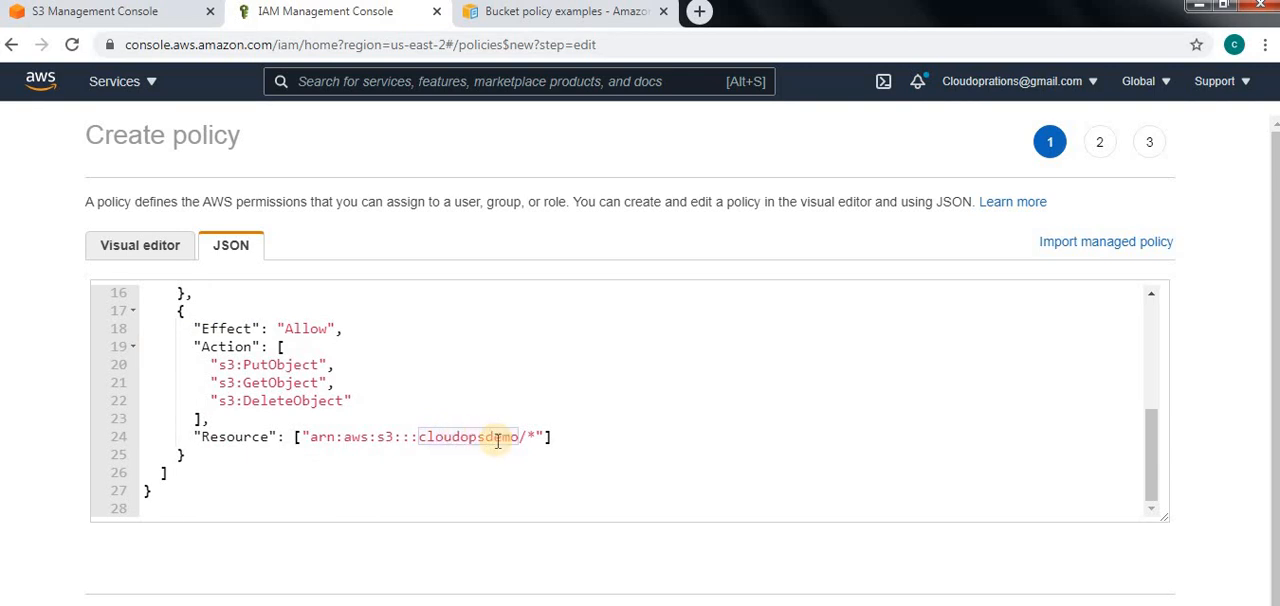
Check the documentation's example bucket policy for limiting access to specific IP addresses again
left_click(560, 22)
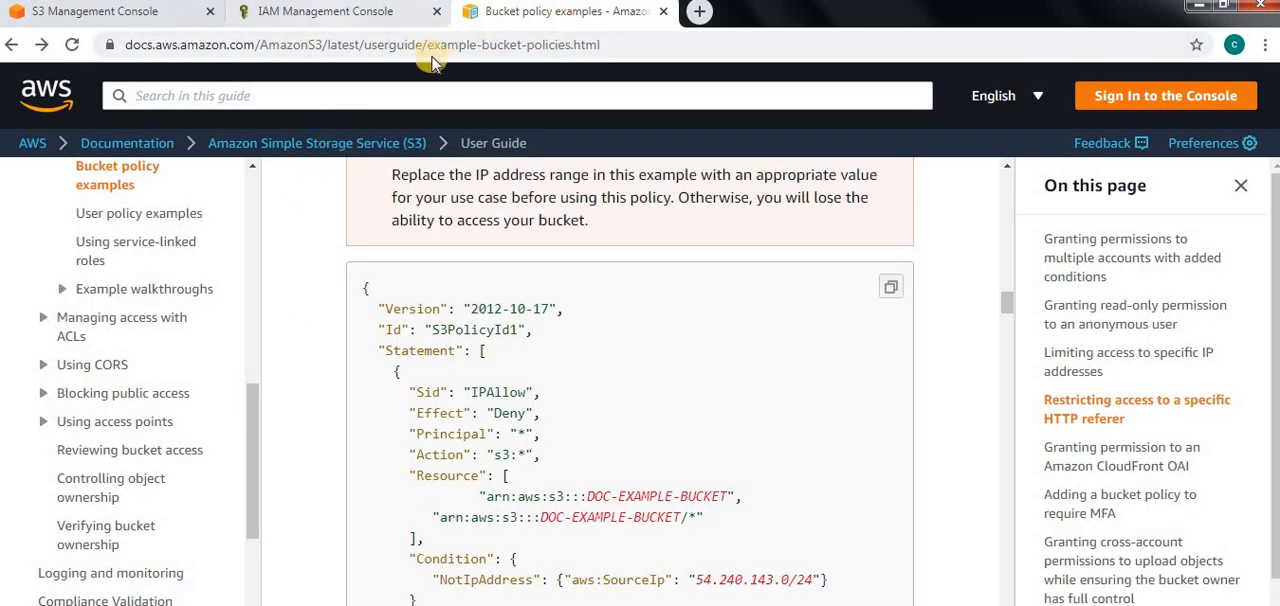
scroll(748, 390, "down", 4)
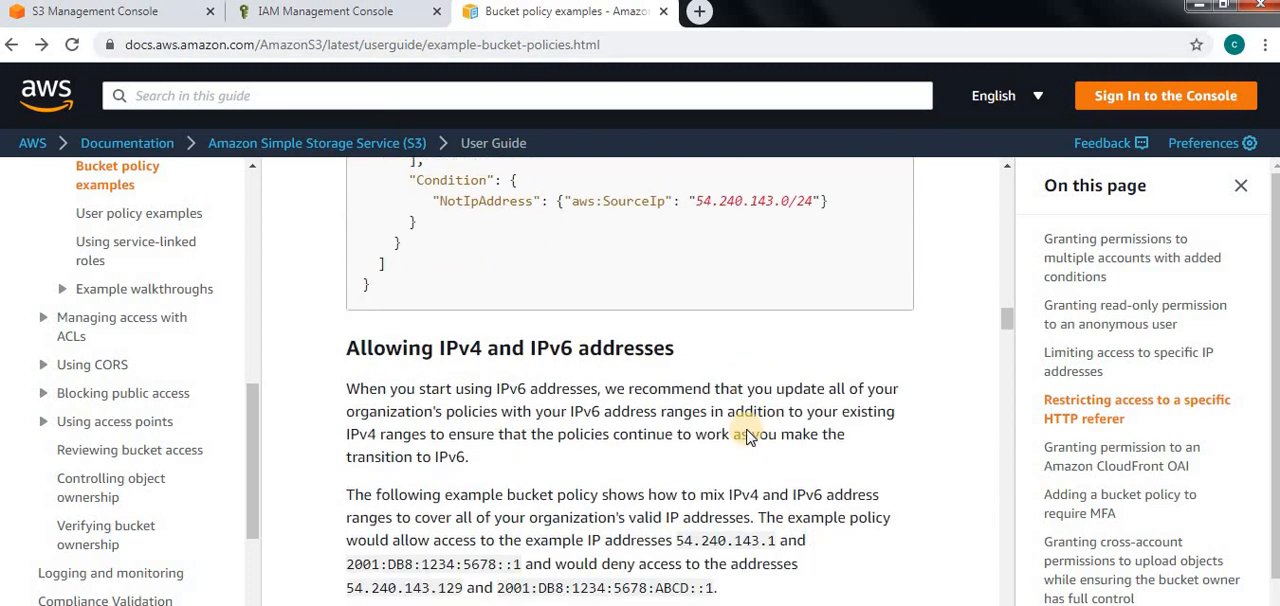
scroll(748, 428, "up", 4)
scroll(660, 424, "up", 3)
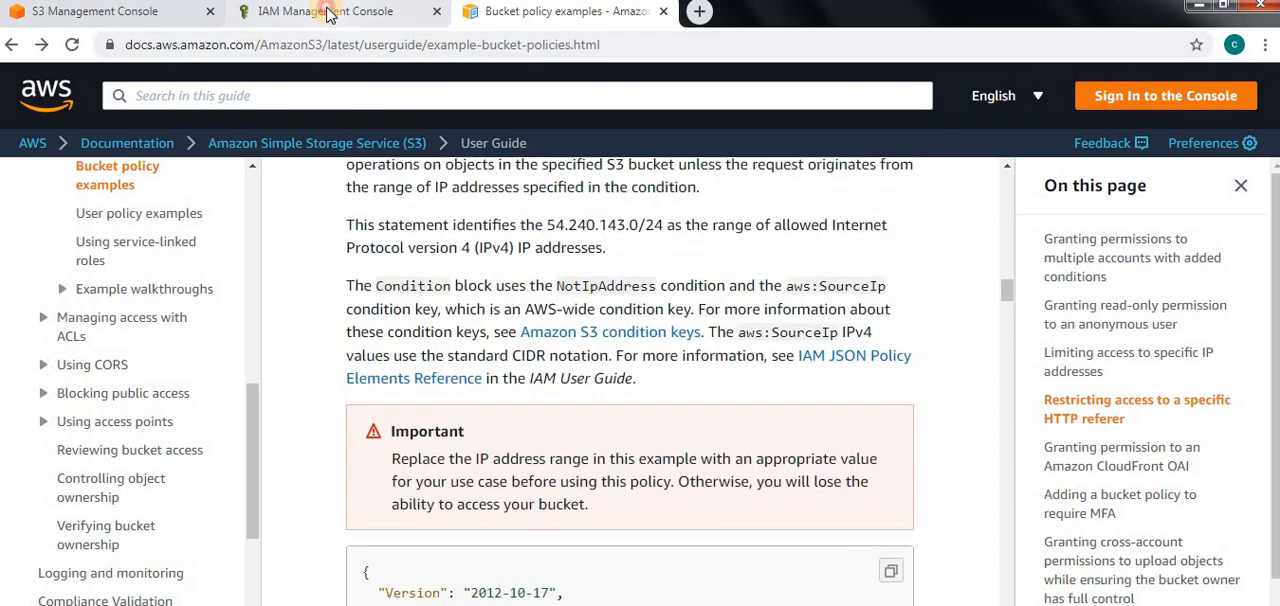
Accept the policy JSON and add a tag with key S3 and value S3Delegated
left_click(300, 12)
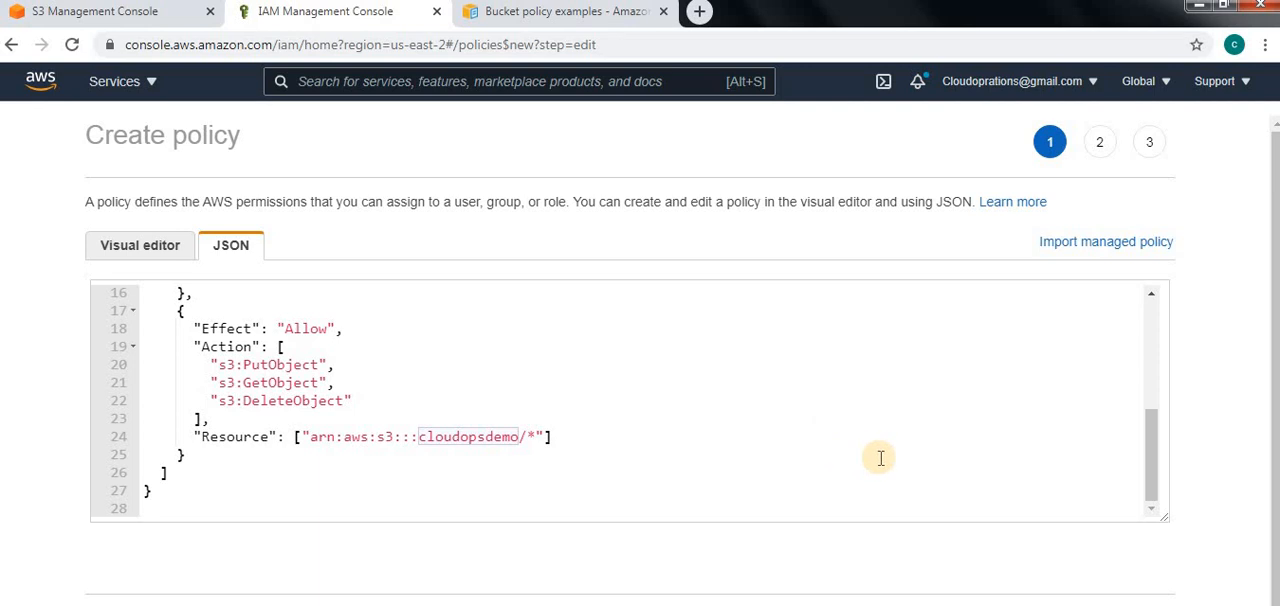
scroll(880, 458, "down", 1)
left_click(1128, 600)
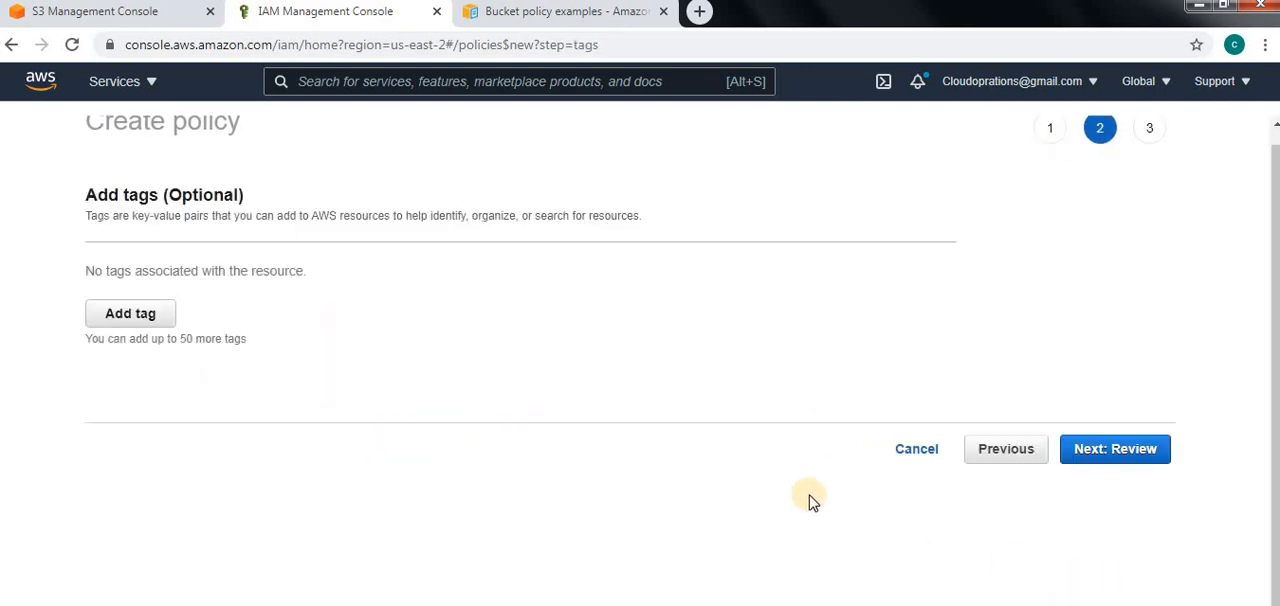
left_click(140, 315)
left_click(244, 300)
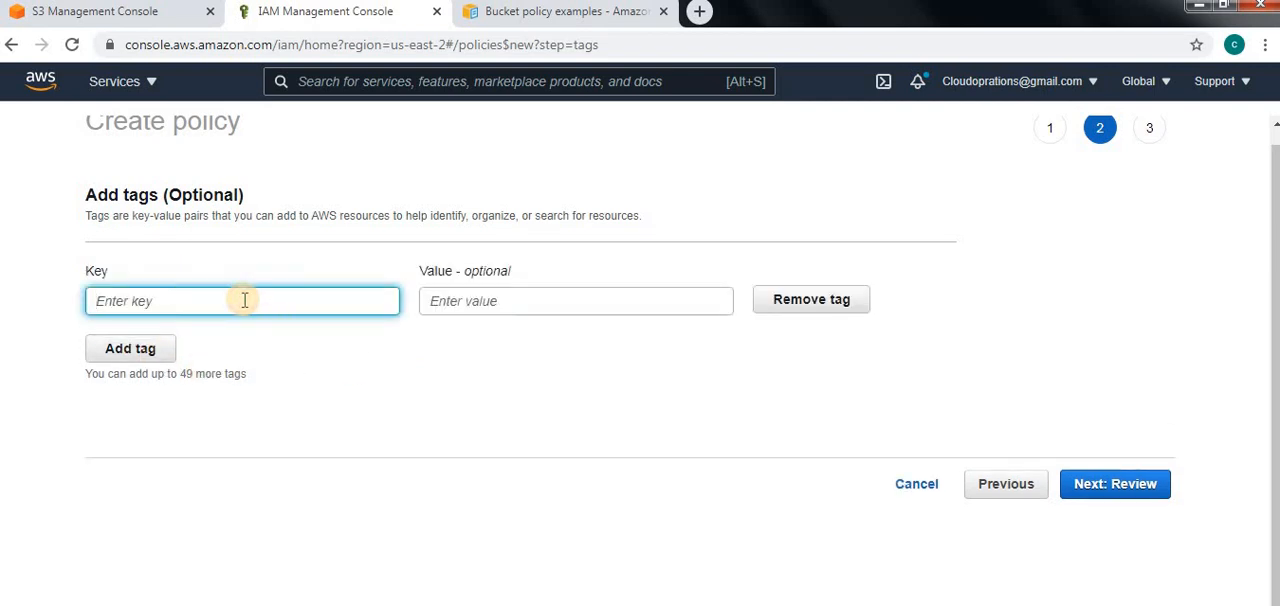
type("S3")
left_click(470, 302)
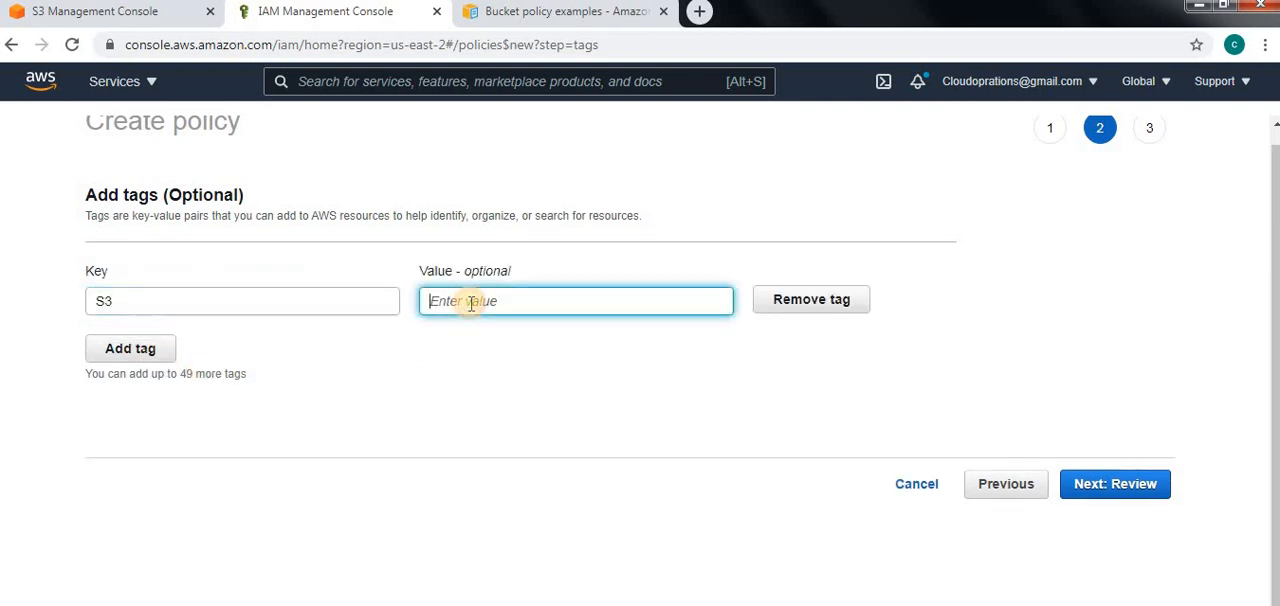
type("Delegated")
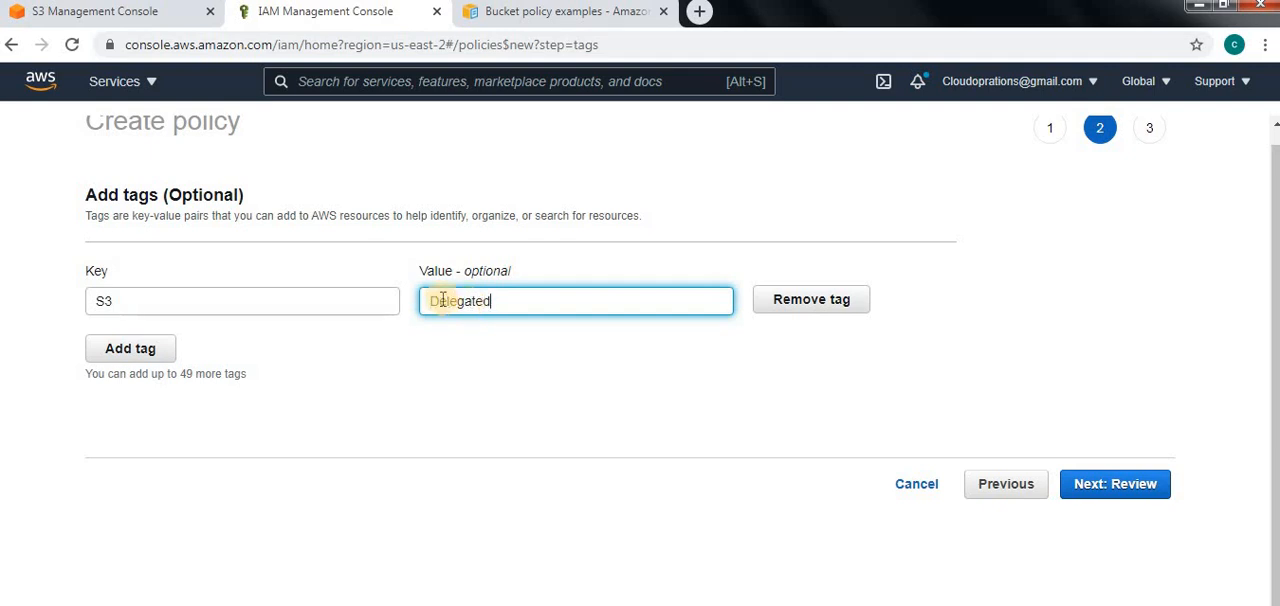
left_click(430, 300)
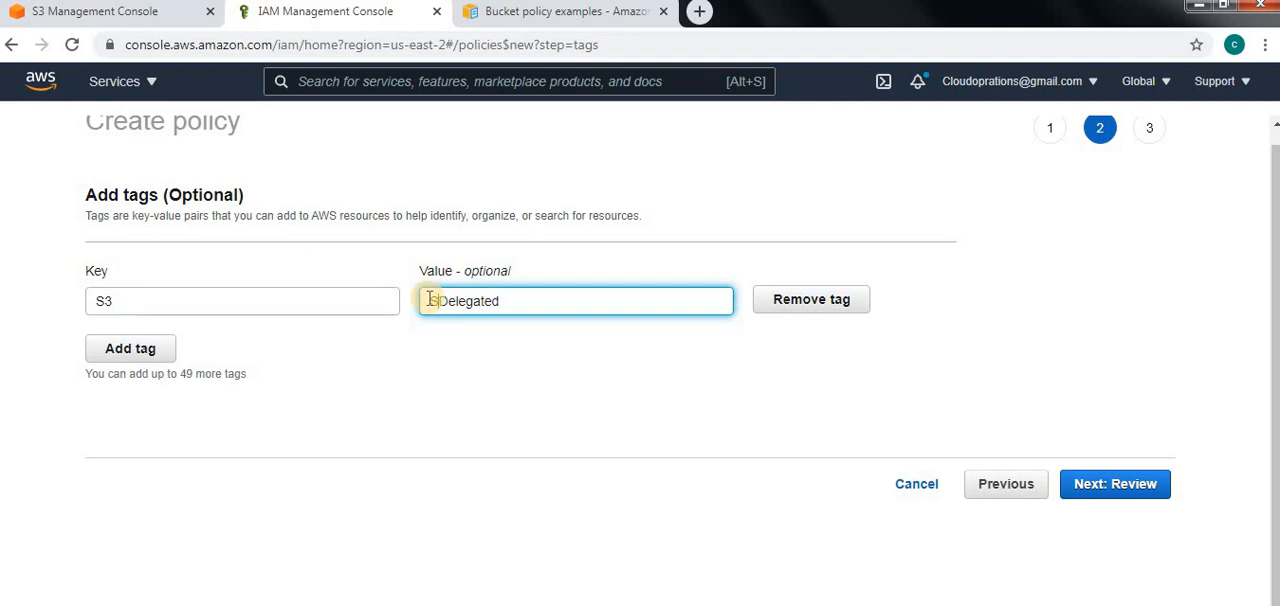
type("S3")
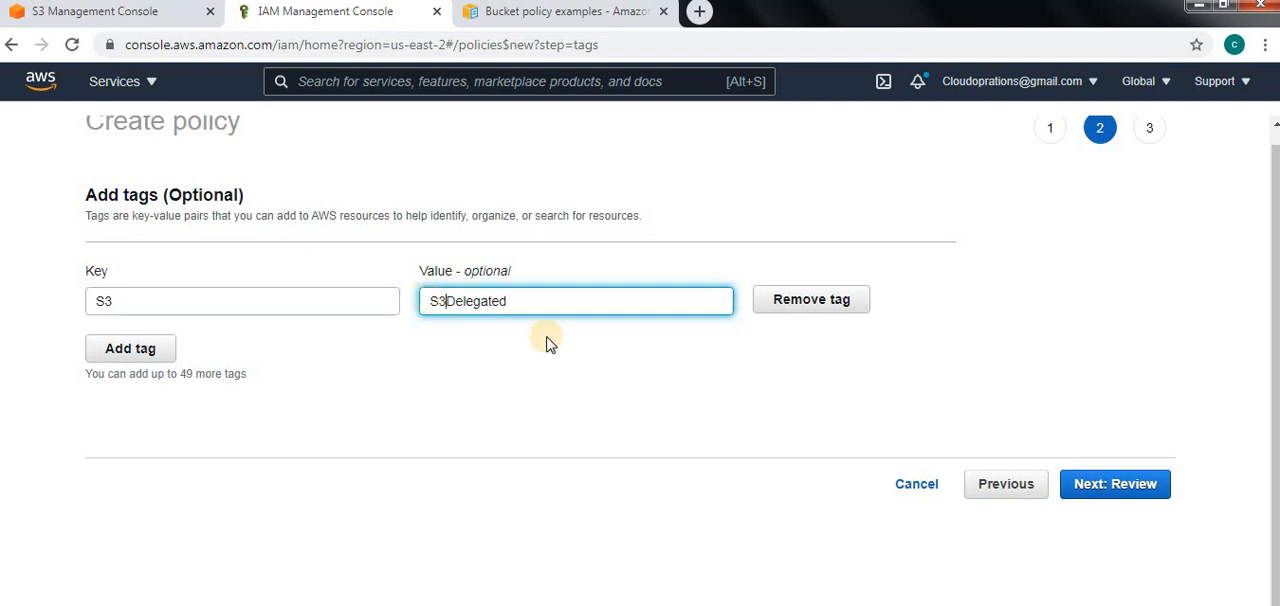
Create the policy with S3Delegated as both its name and its description
left_click(1118, 485)
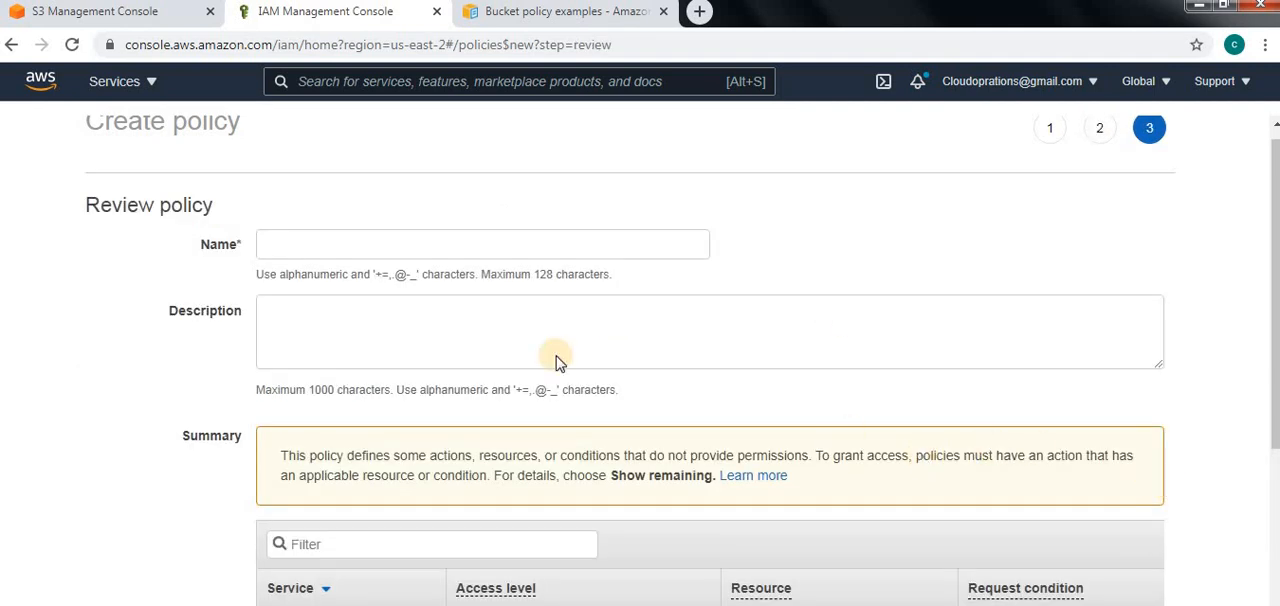
left_click(280, 240)
type("S")
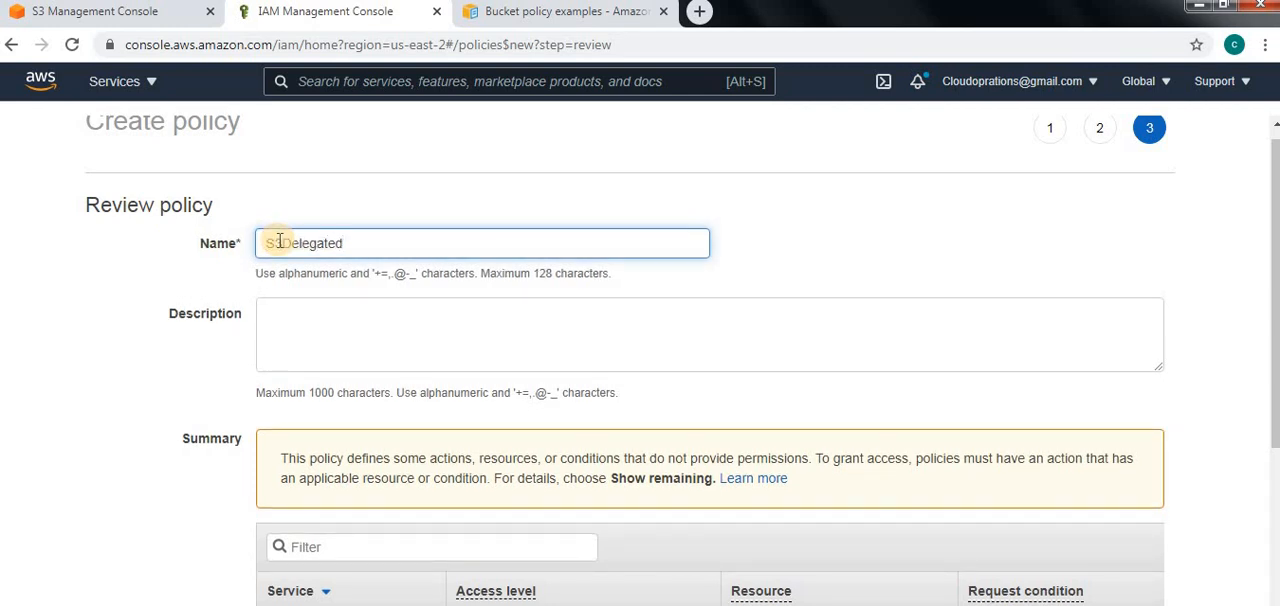
type("3Delegated")
double_click(262, 244)
key("ctrl+c")
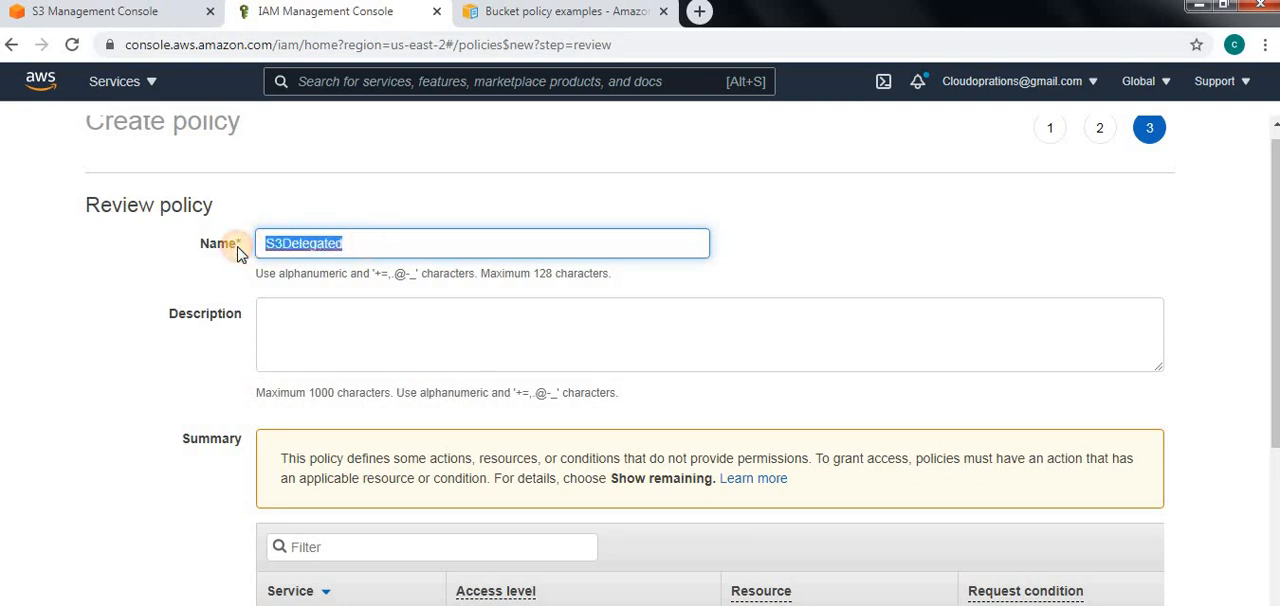
left_click(309, 333)
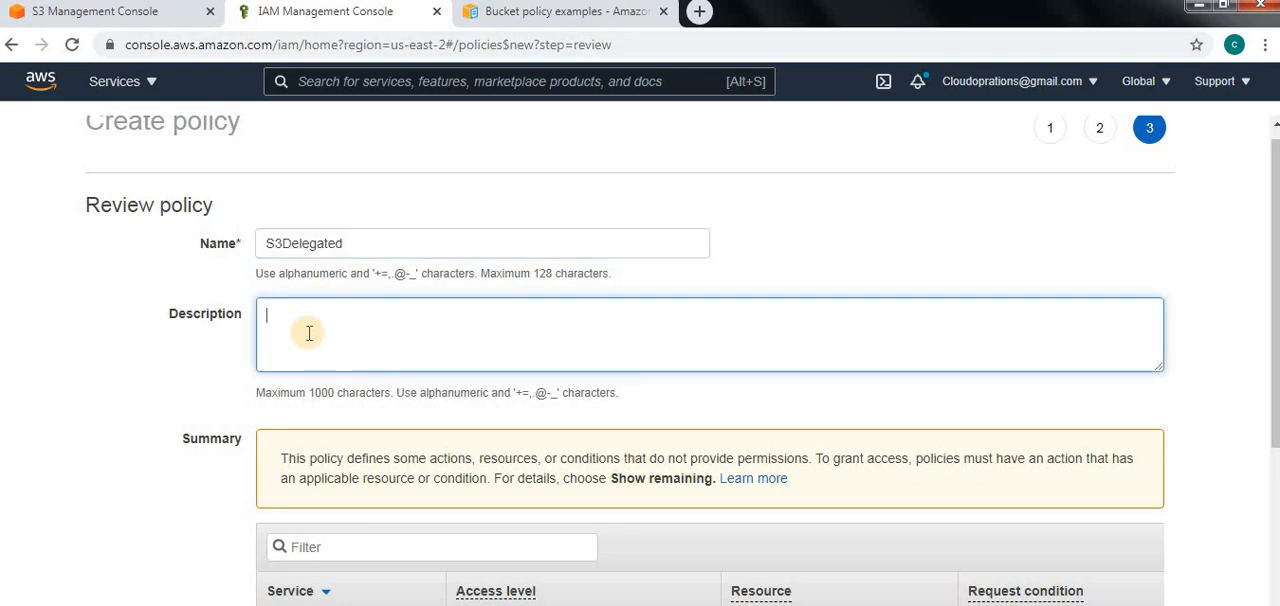
key("ctrl+v")
scroll(612, 400, "down", 3)
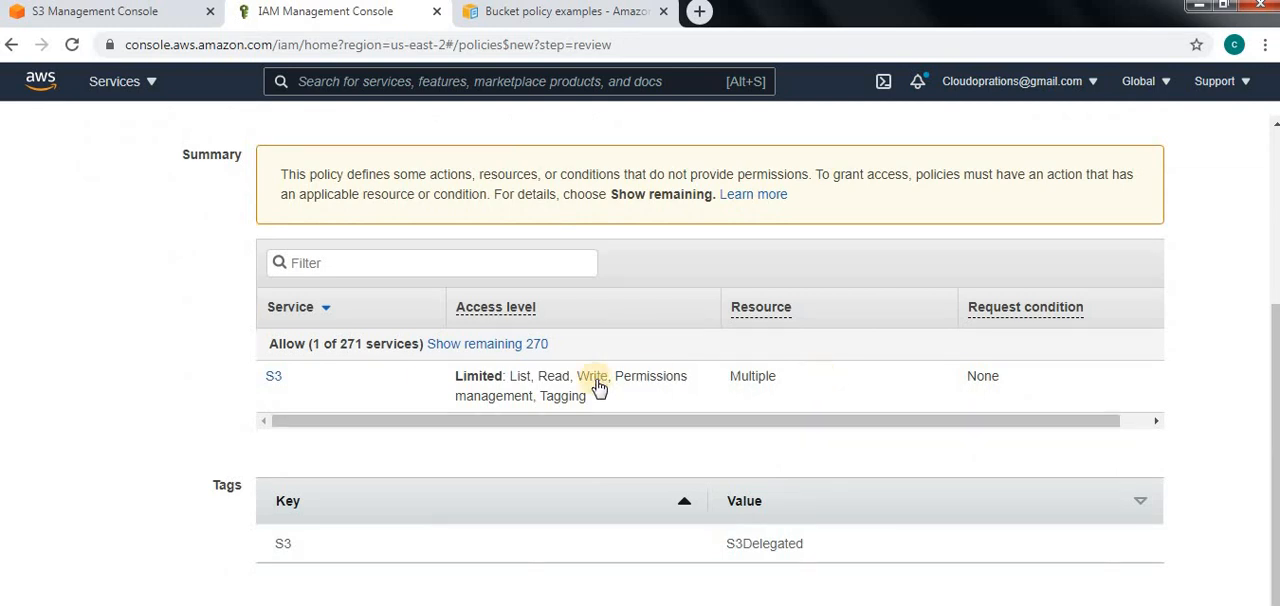
scroll(829, 480, "down", 1)
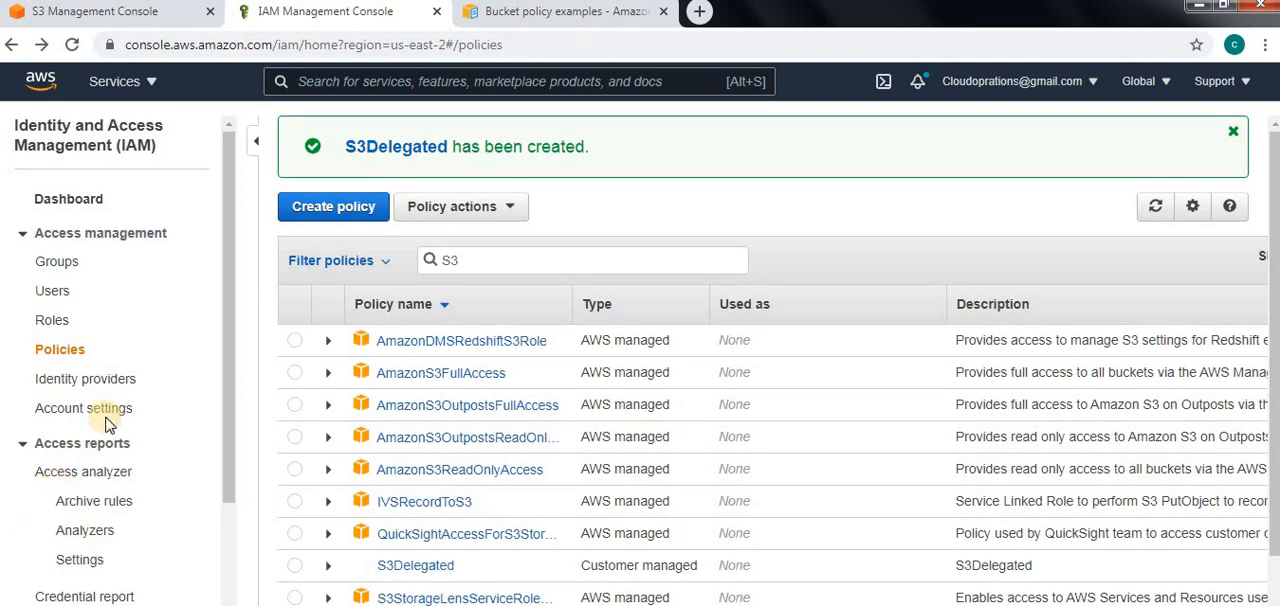
Filter the policies list by S3Dele to find the new policy
left_click(487, 260)
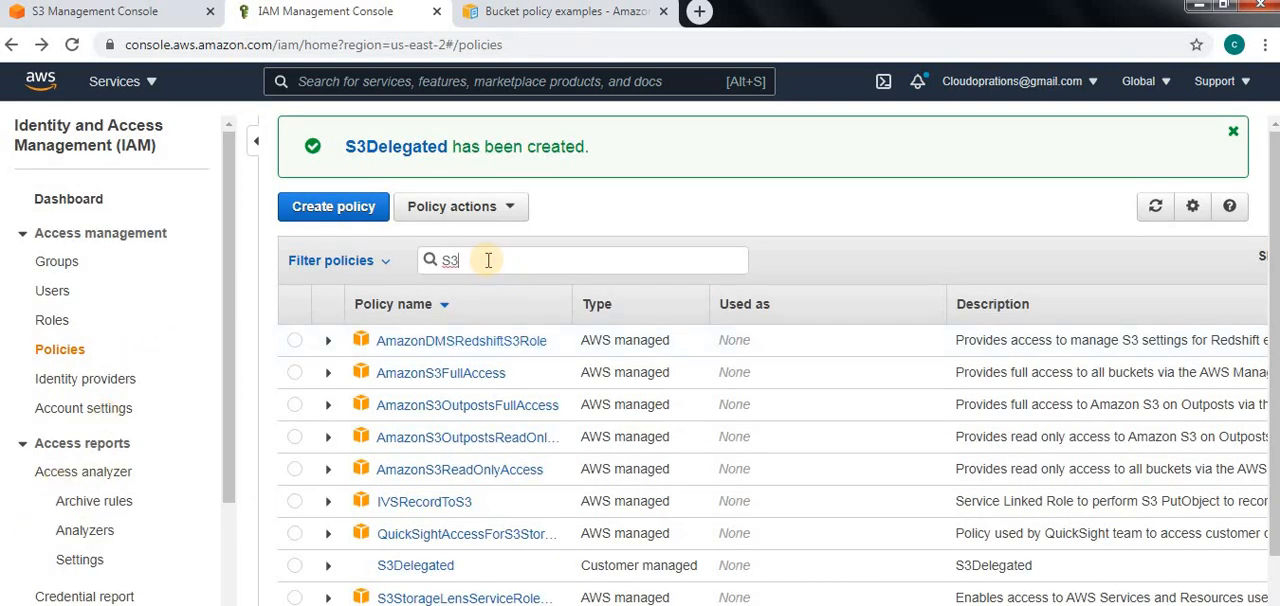
type("Dele")
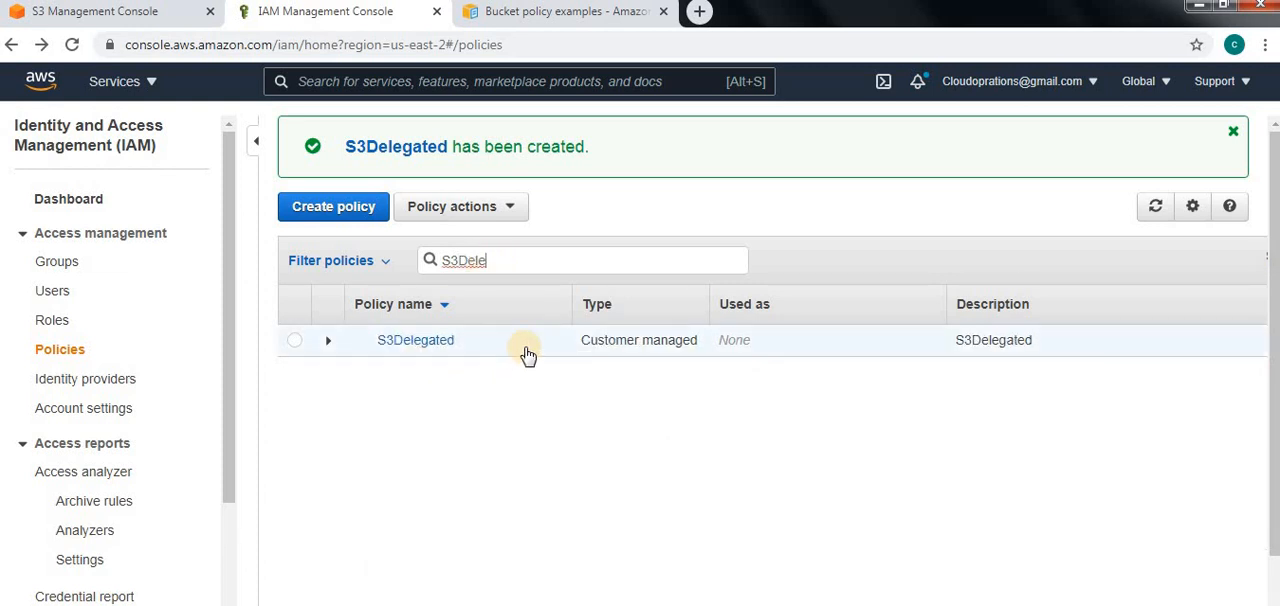
Start adding an IAM user named S3User1 with AWS Management Console access
left_click(52, 291)
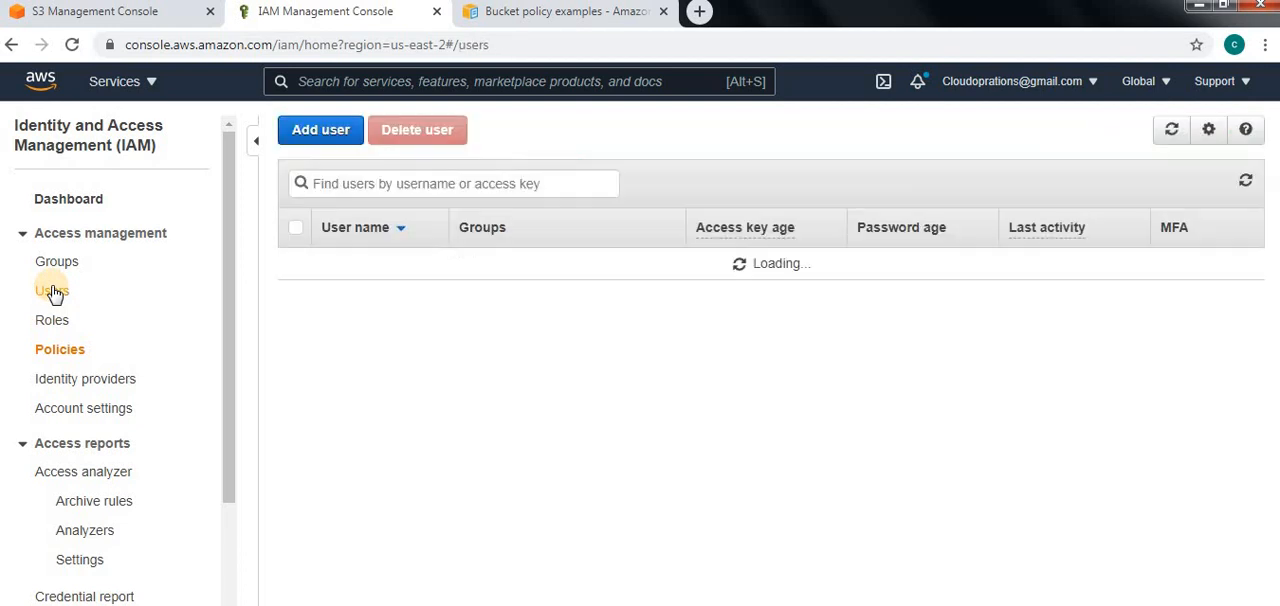
left_click(314, 133)
left_click(452, 276)
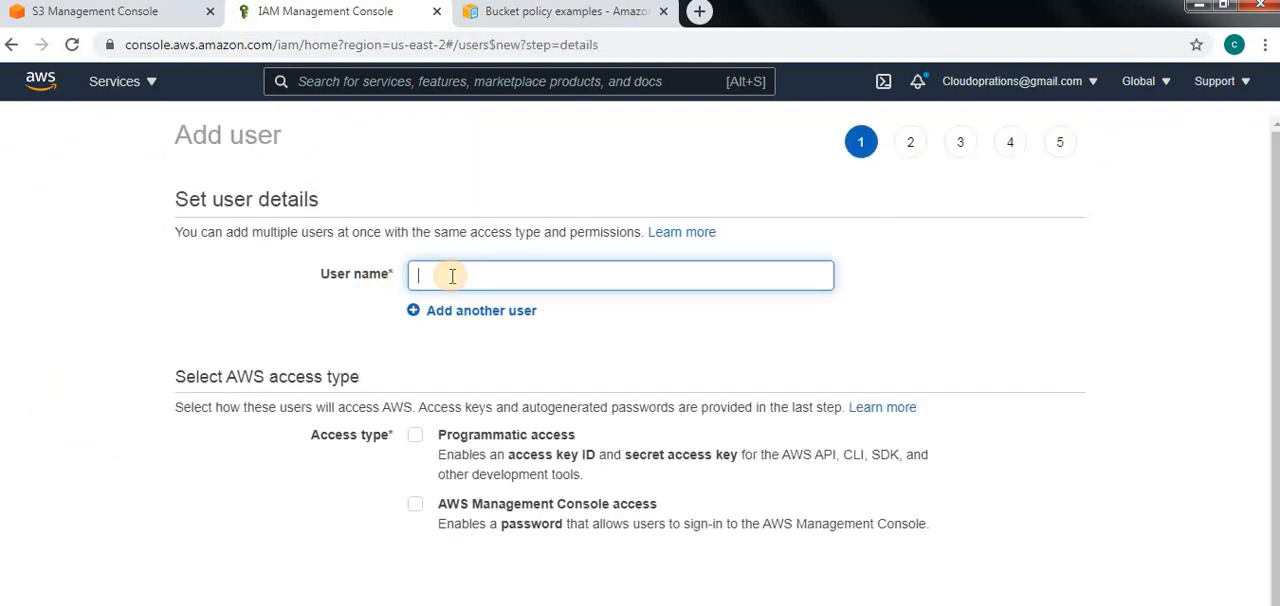
type("S3")
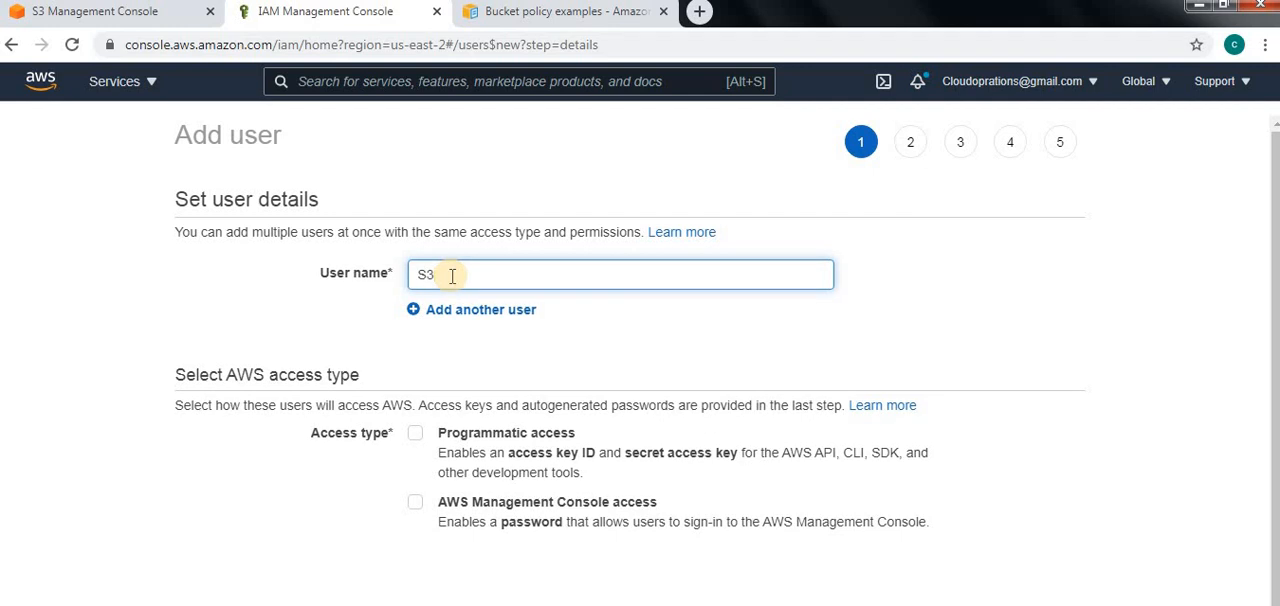
type("User1")
left_click(416, 502)
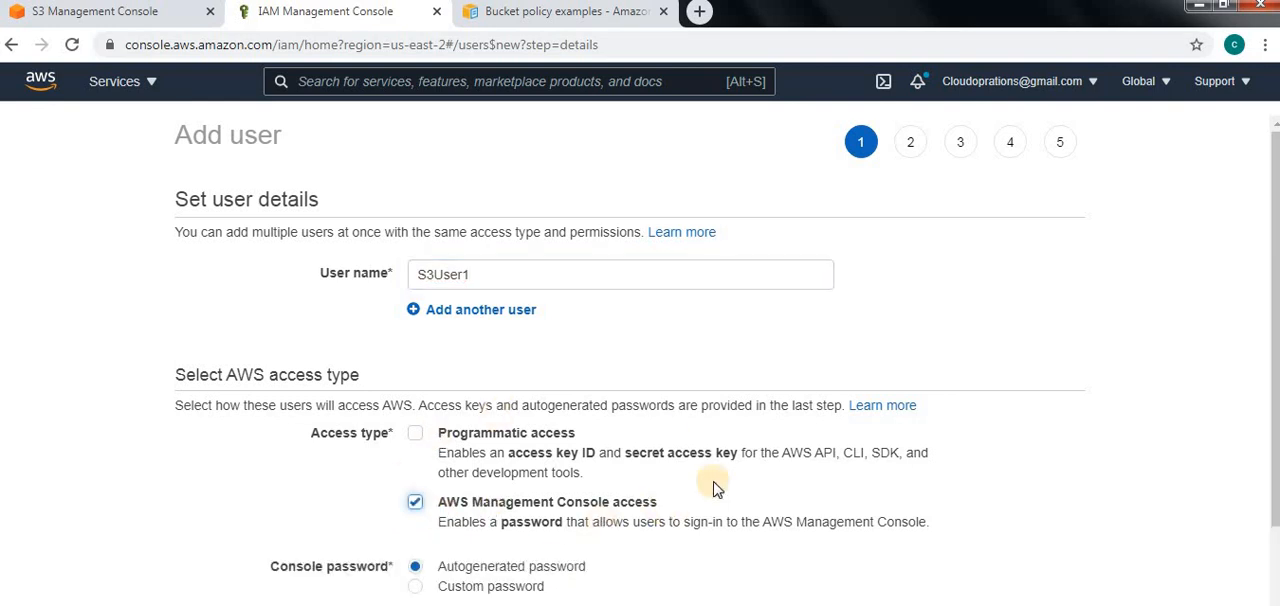
Enter a custom console password with no required reset, continue to permissions, and decline saving the password in the browser
scroll(846, 506, "down", 2)
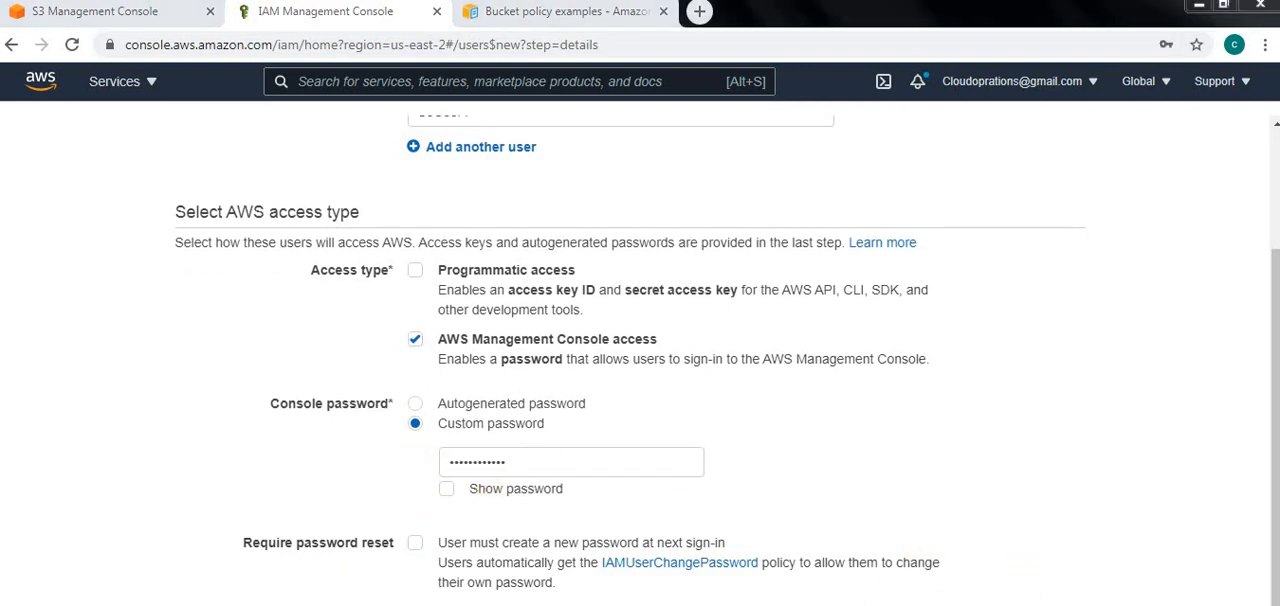
left_click(1030, 602)
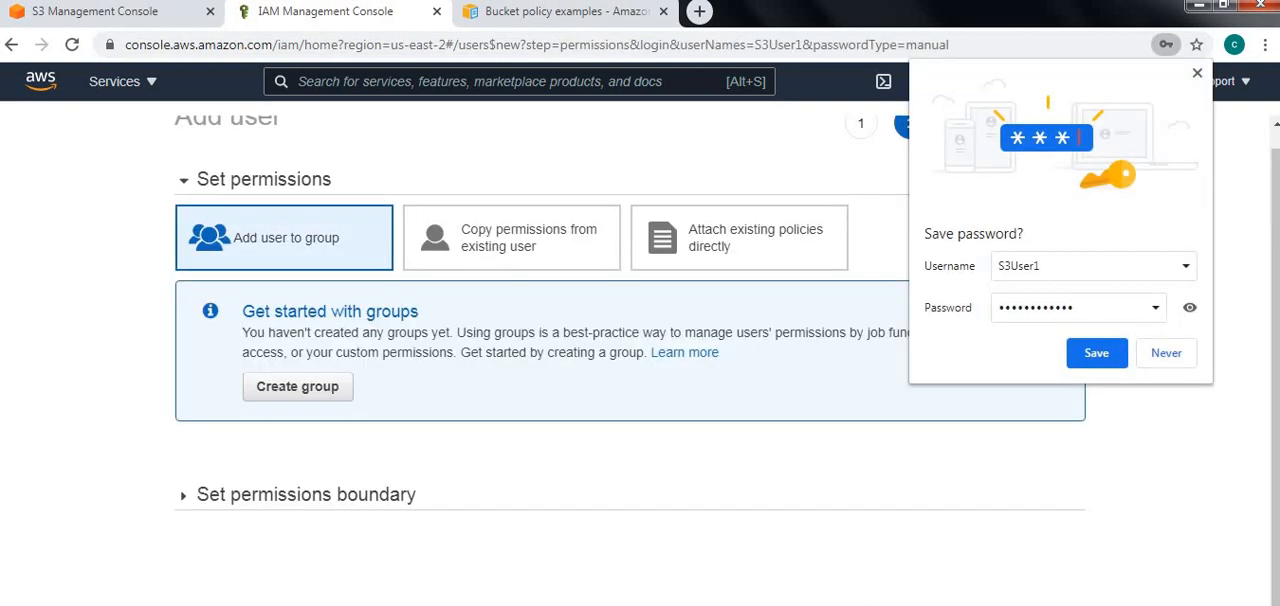
left_click(1165, 350)
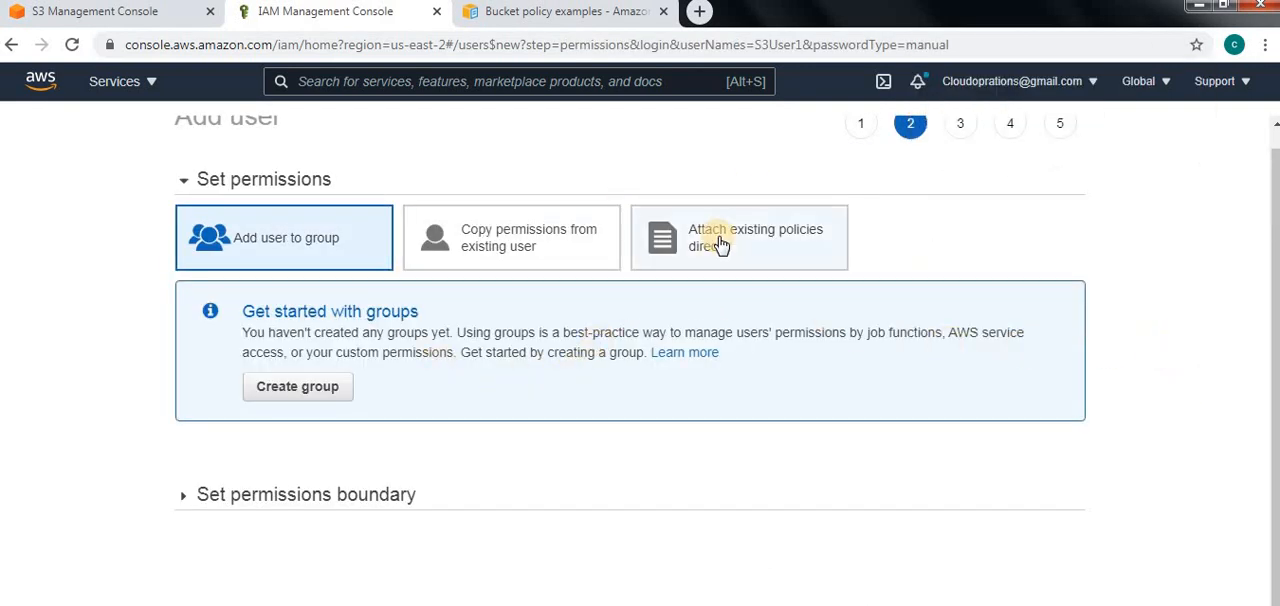
Attach the existing S3Delegated policy directly to the user, filtering the policies by S3De
left_click(760, 246)
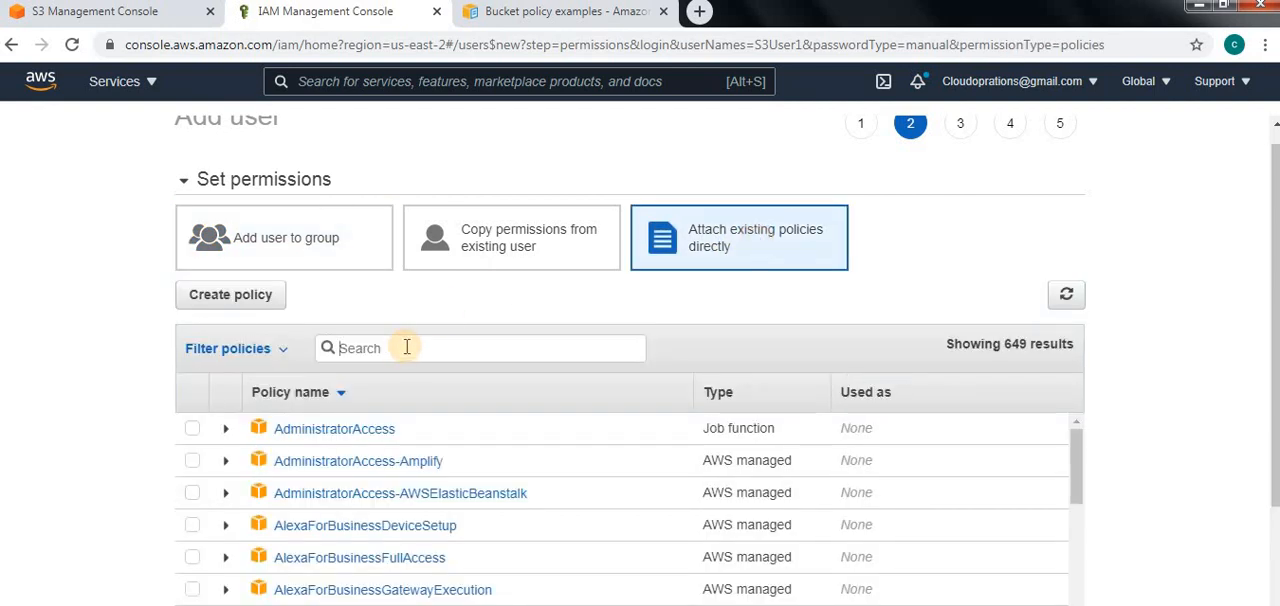
left_click(407, 347)
type("S3De")
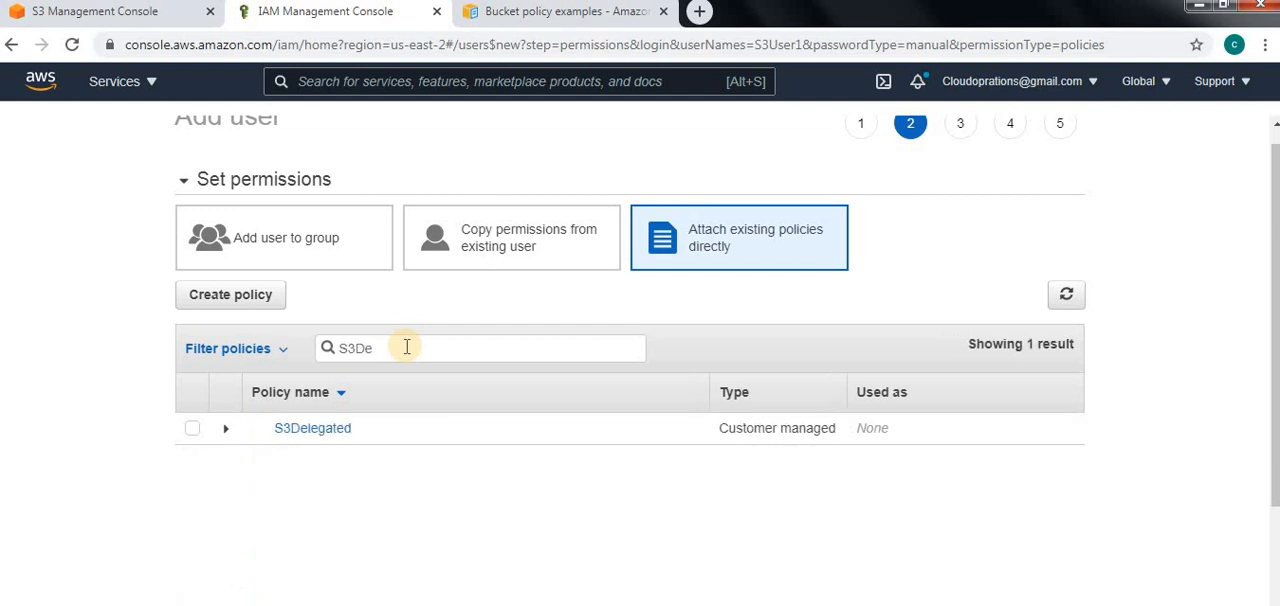
left_click(192, 428)
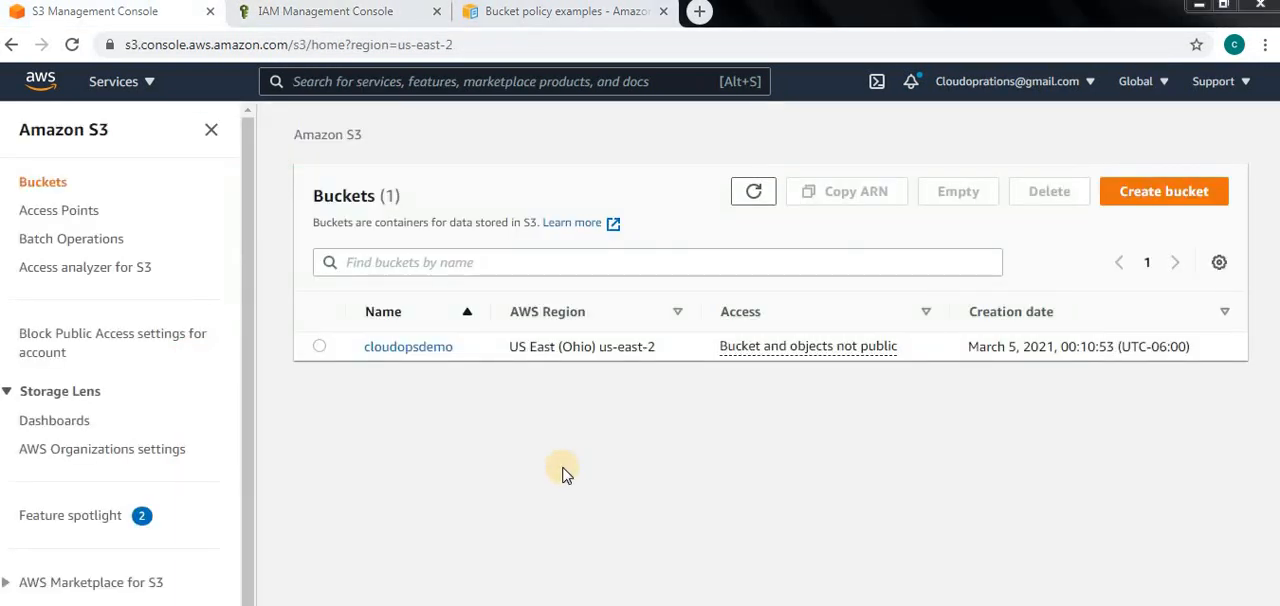
View the Temp1 folder in the cloudopsdemo bucket, and switch to S3 Browser to refresh that bucket's file list
left_click(422, 348)
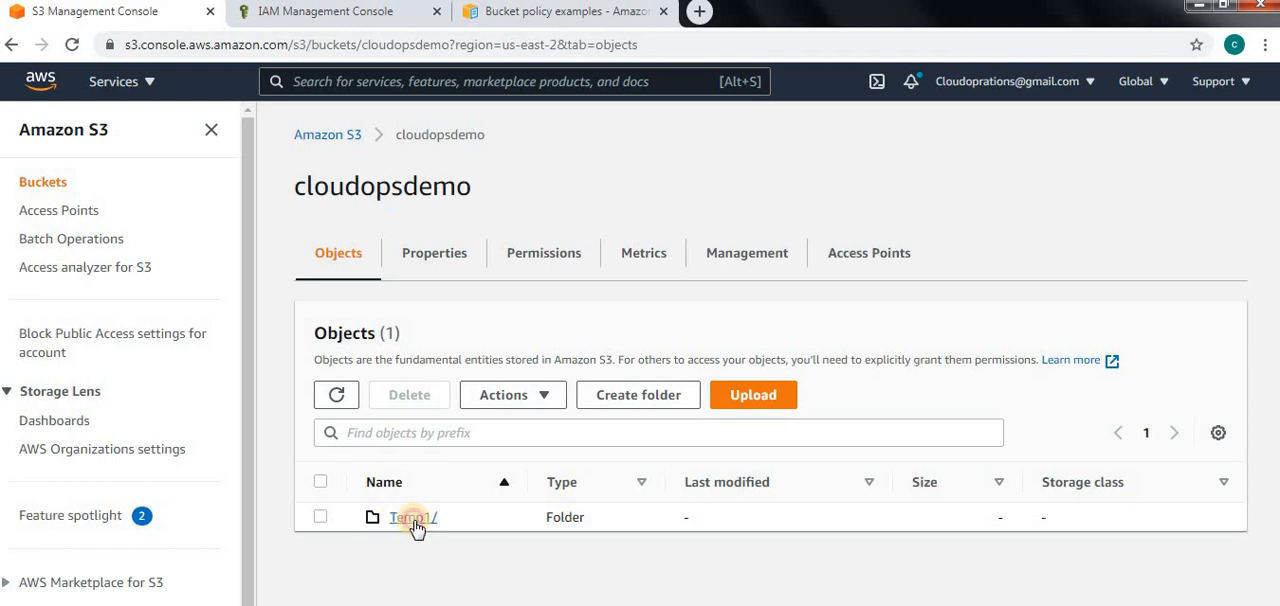
left_click(415, 520)
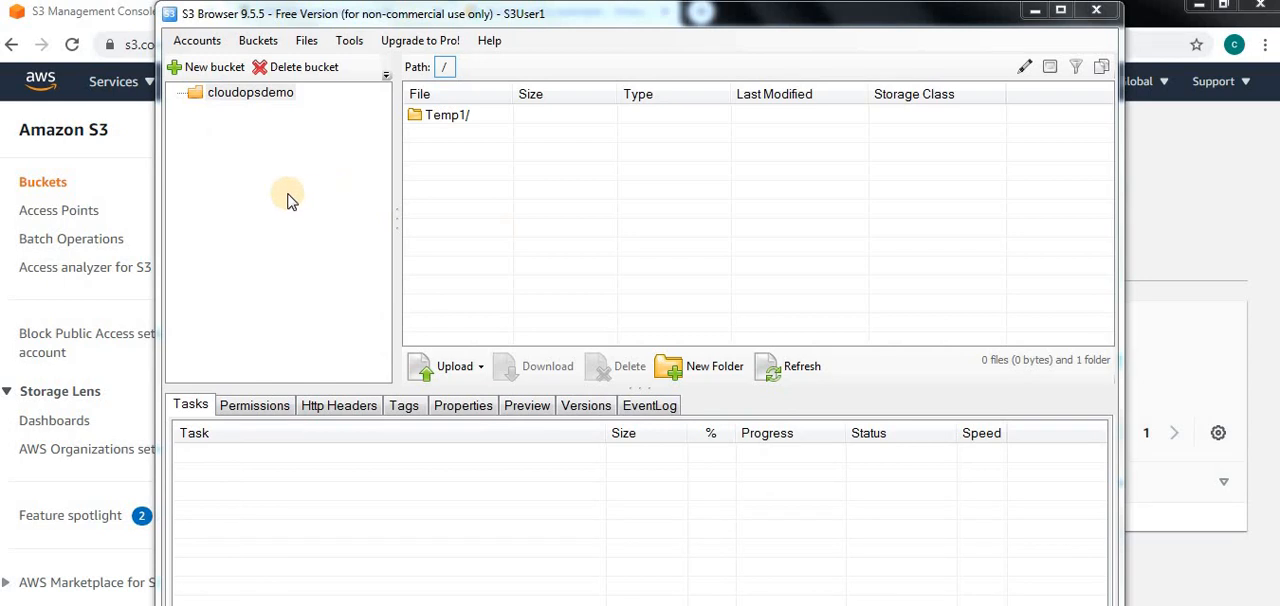
left_click(272, 188)
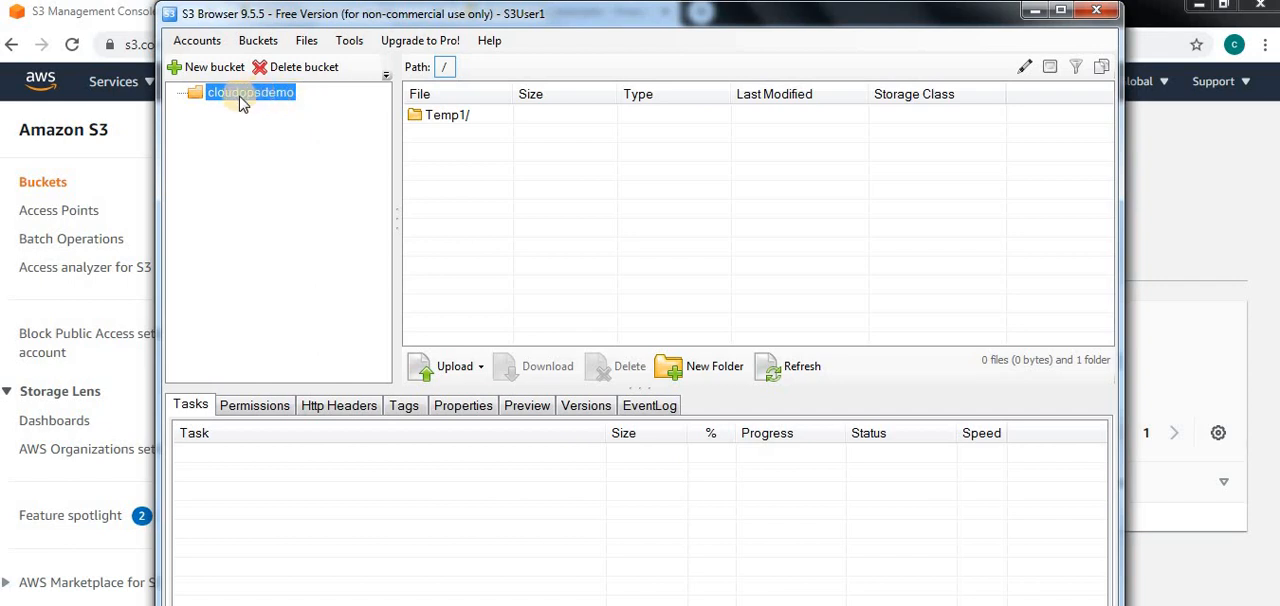
left_click(447, 118)
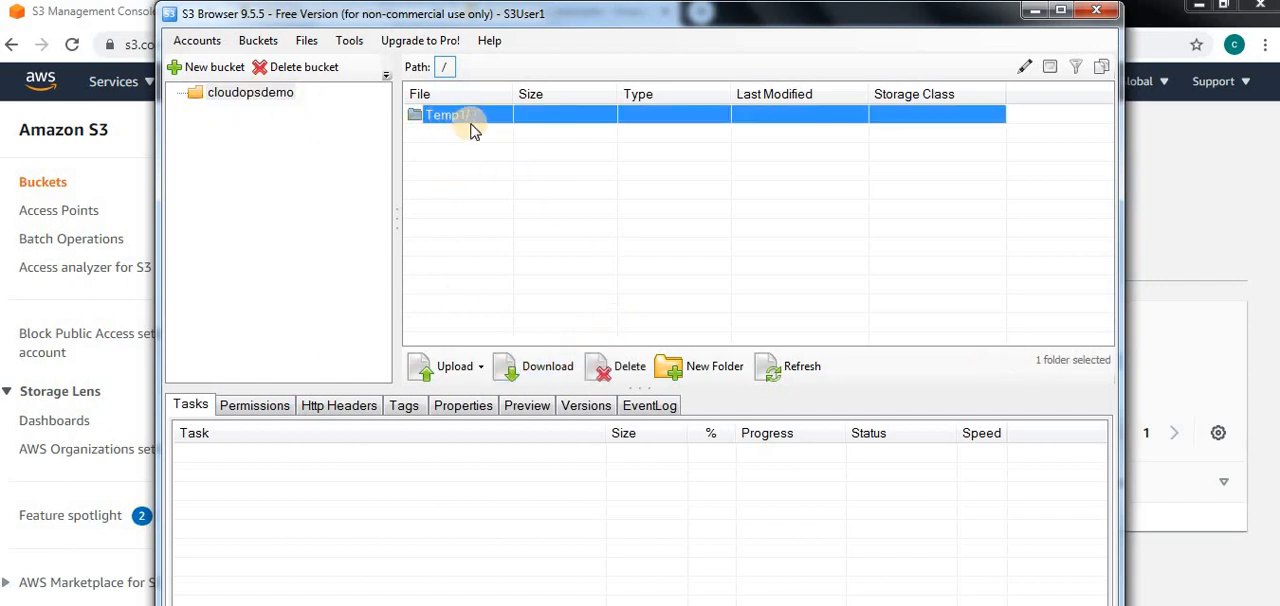
left_click(776, 376)
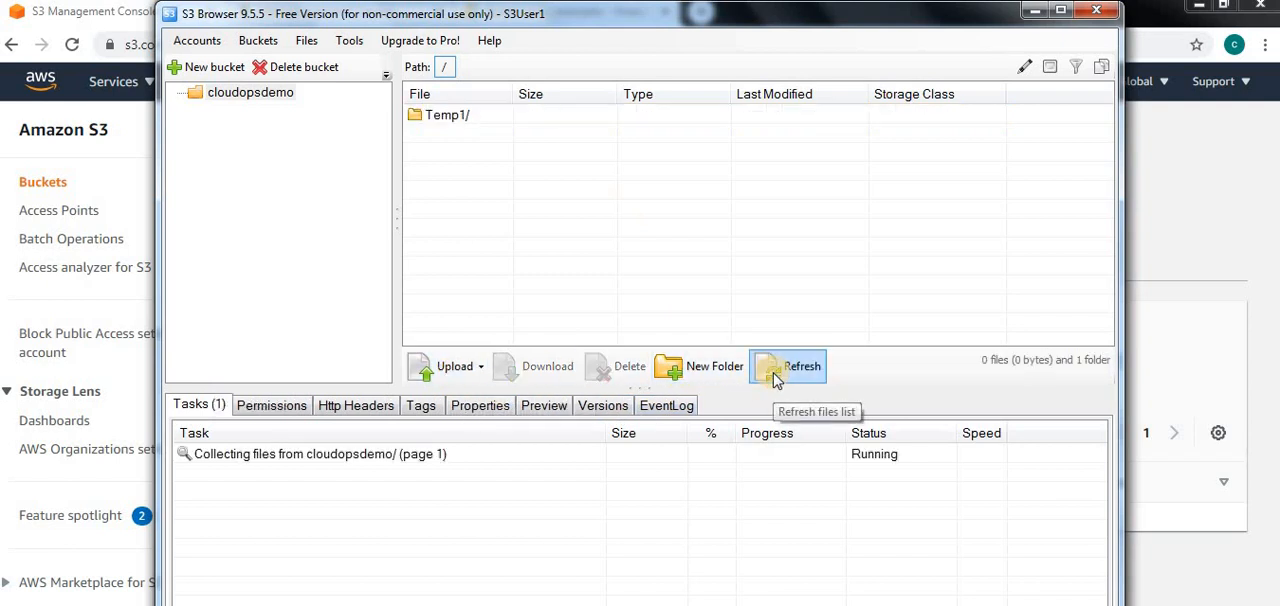
Create a folder named Temp2 in the cloudopsdemo bucket
left_click(700, 376)
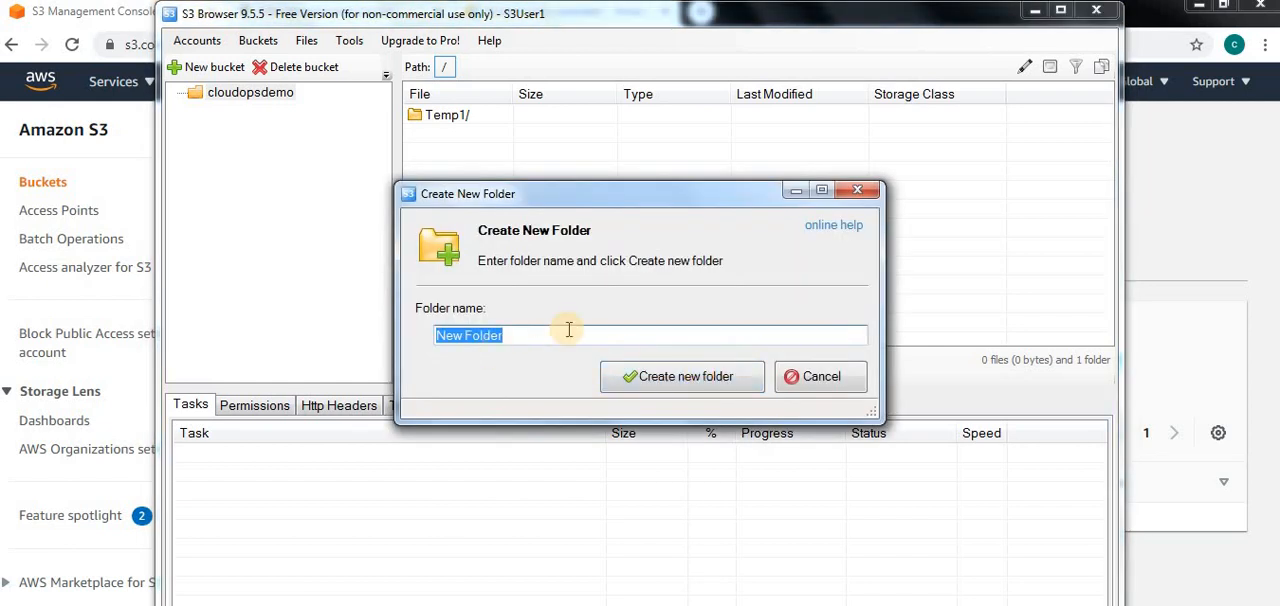
type("Temp2")
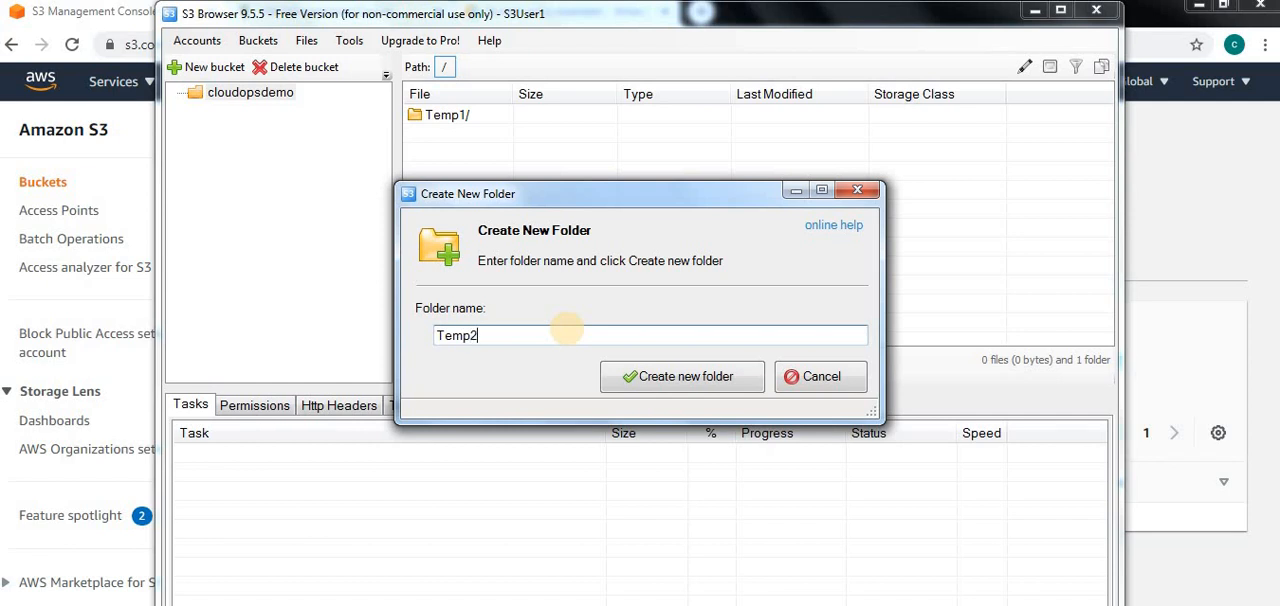
left_click(690, 377)
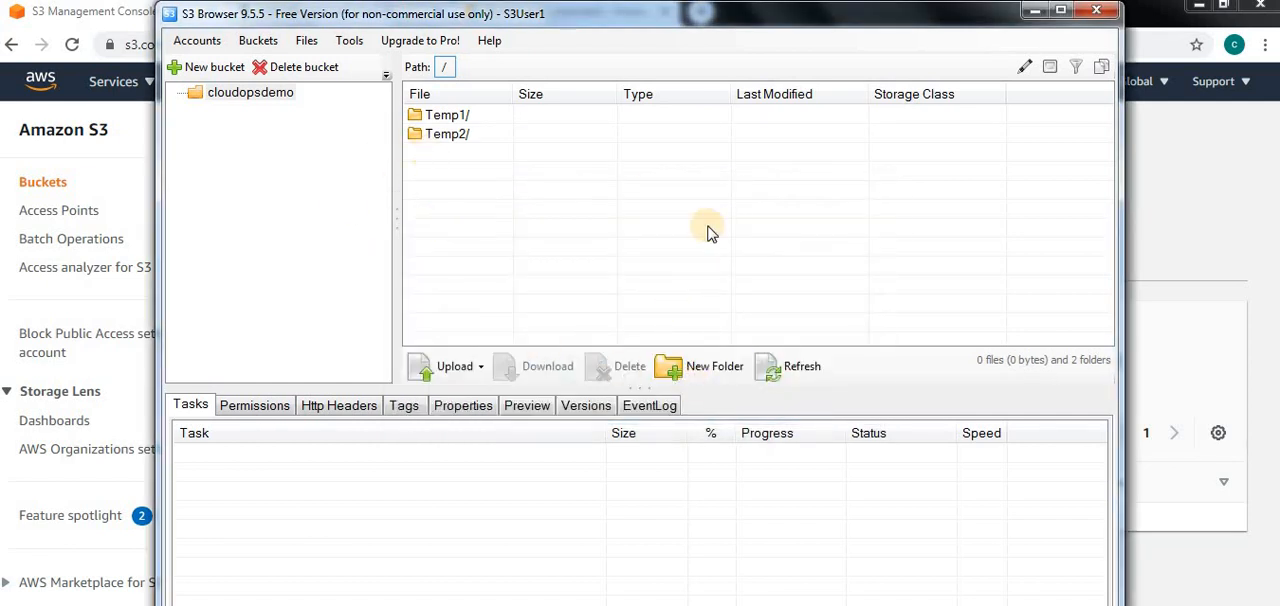
Delete the Temp2 folder from the cloudopsdemo bucket
left_click(447, 116)
left_click(447, 133)
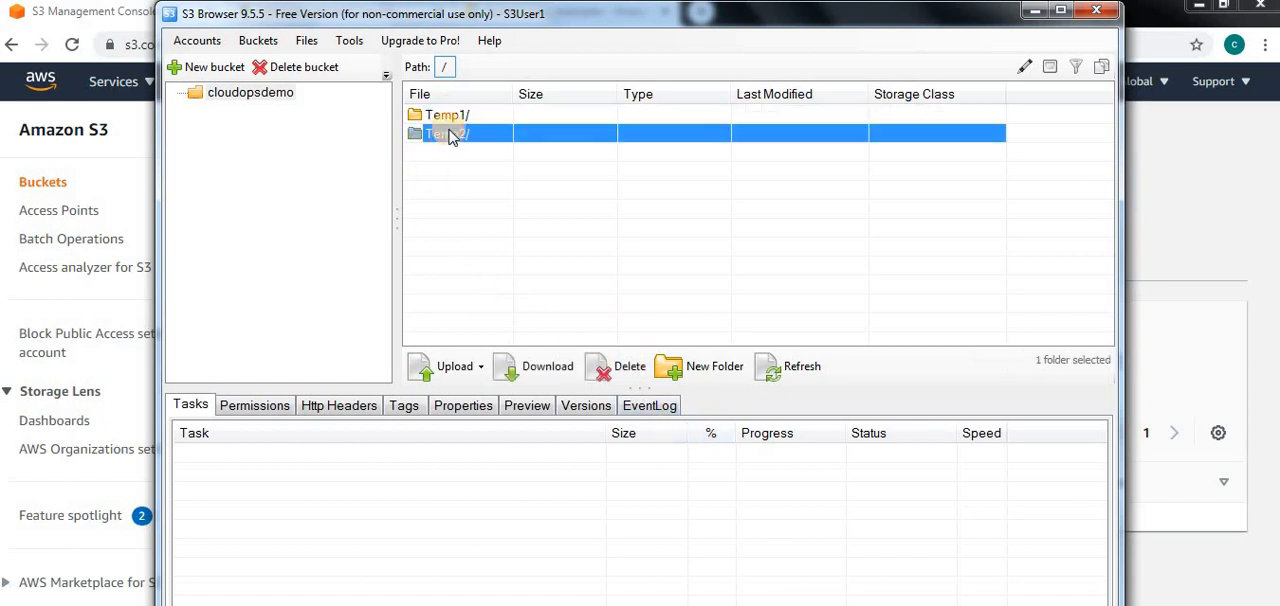
left_click(623, 368)
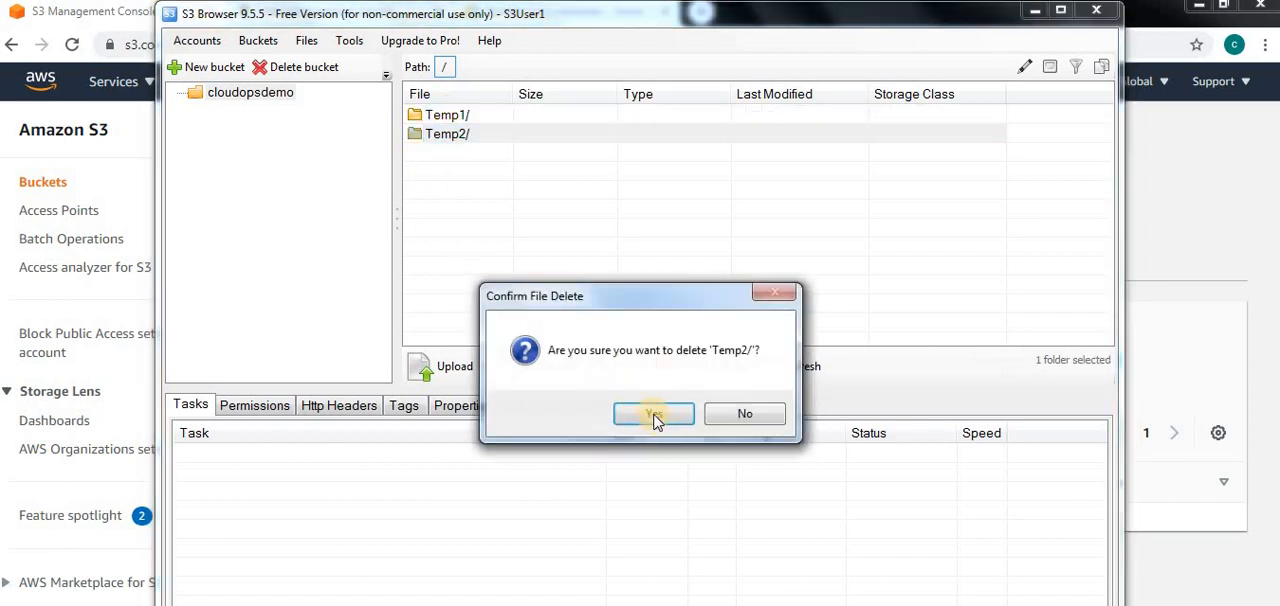
left_click(655, 414)
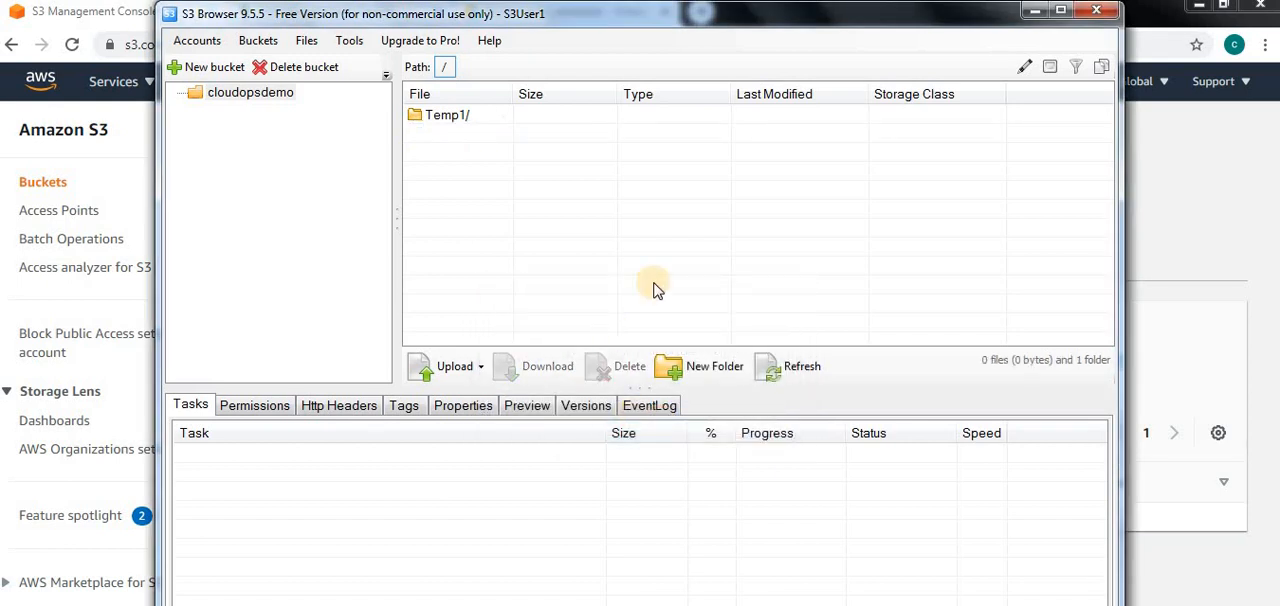
Return to the S3 console and try to create a bucket named cloudops123 in US East (Ohio) with the default settings
left_click(1038, 12)
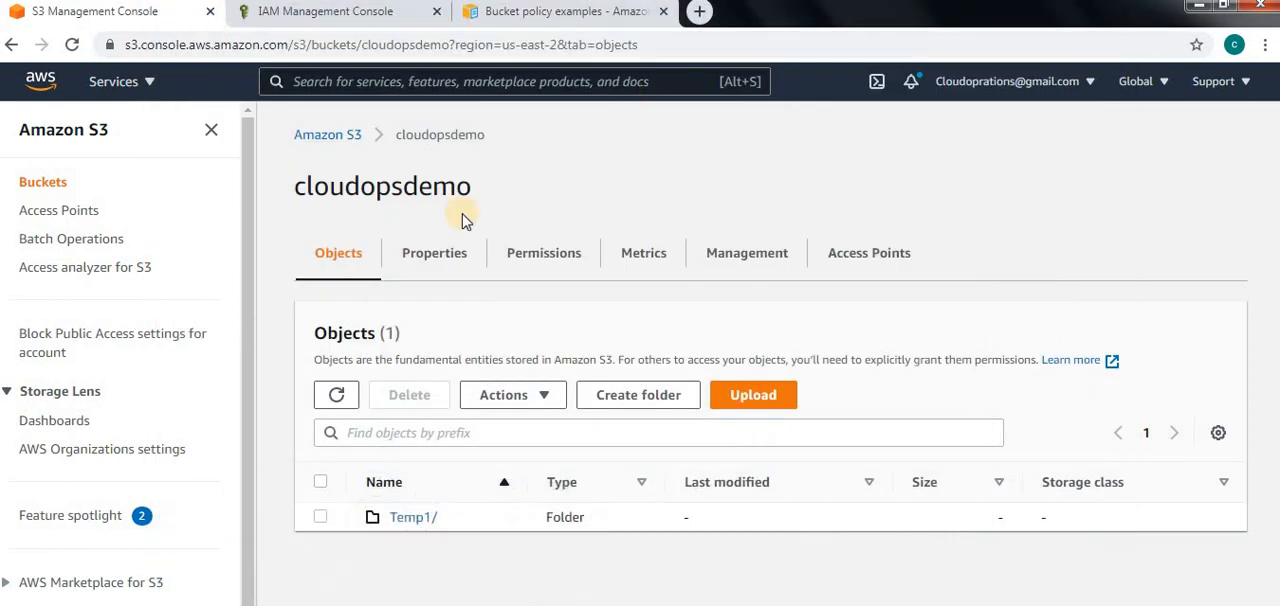
left_click(327, 136)
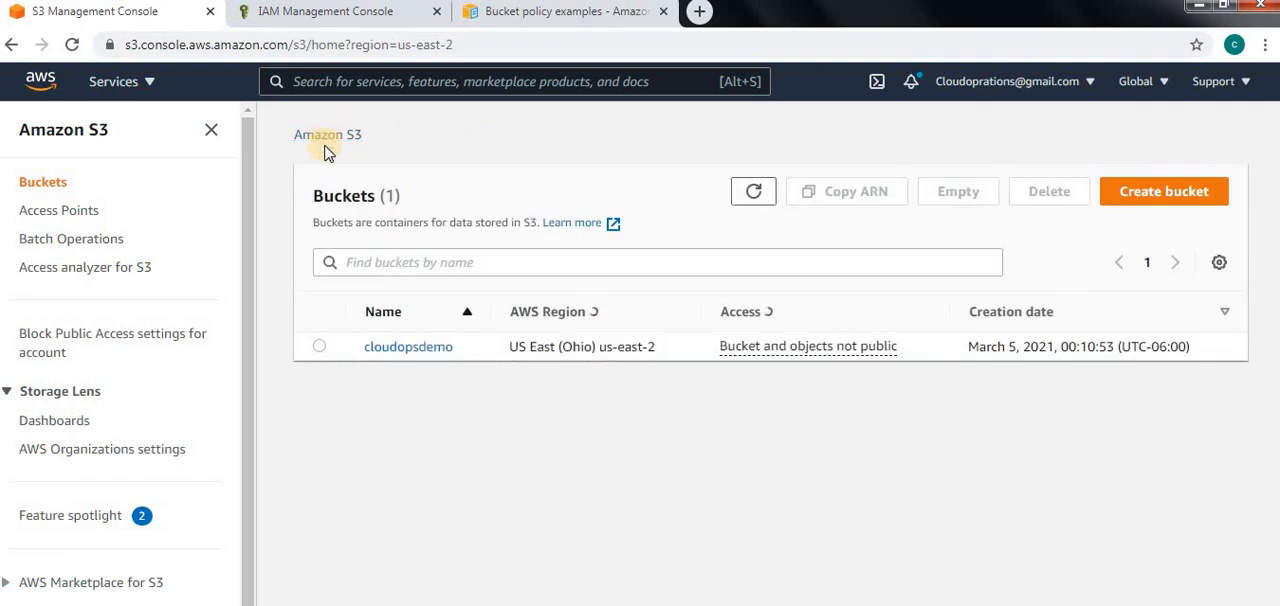
left_click(1152, 193)
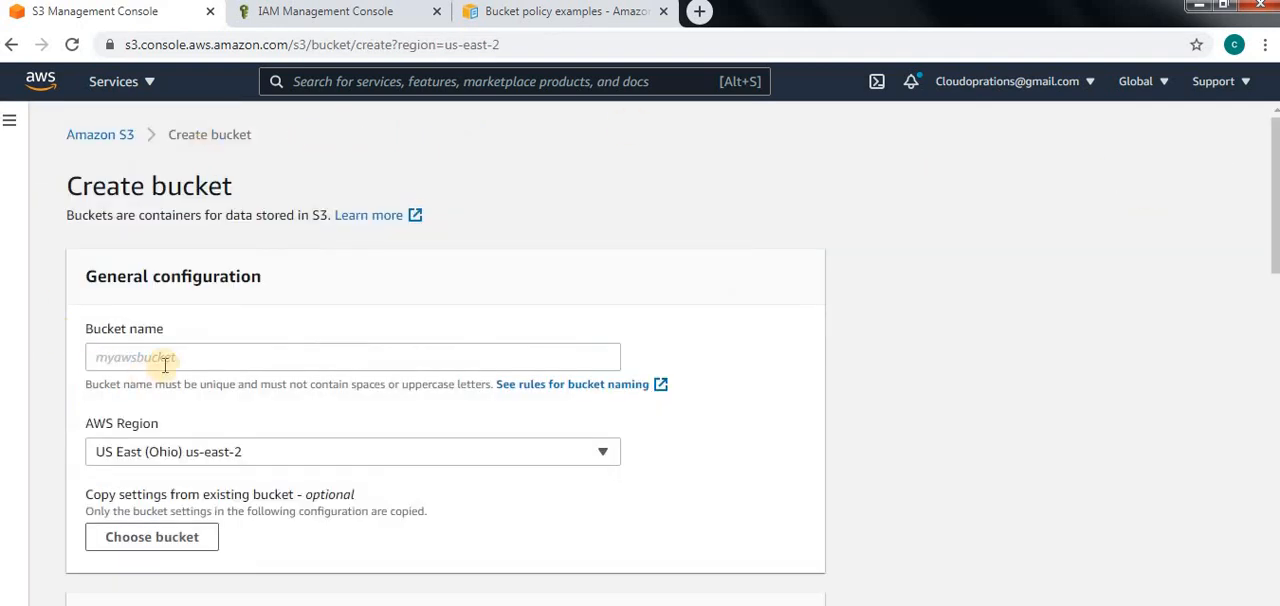
left_click(164, 358)
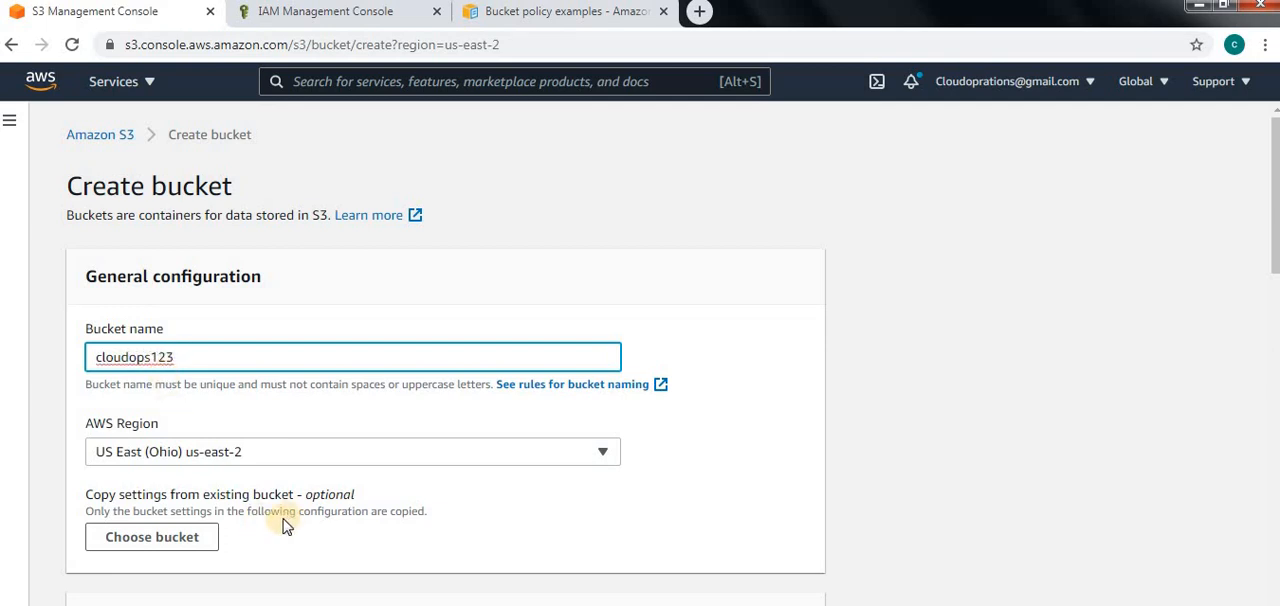
scroll(272, 520, "down", 6)
scroll(882, 584, "down", 8)
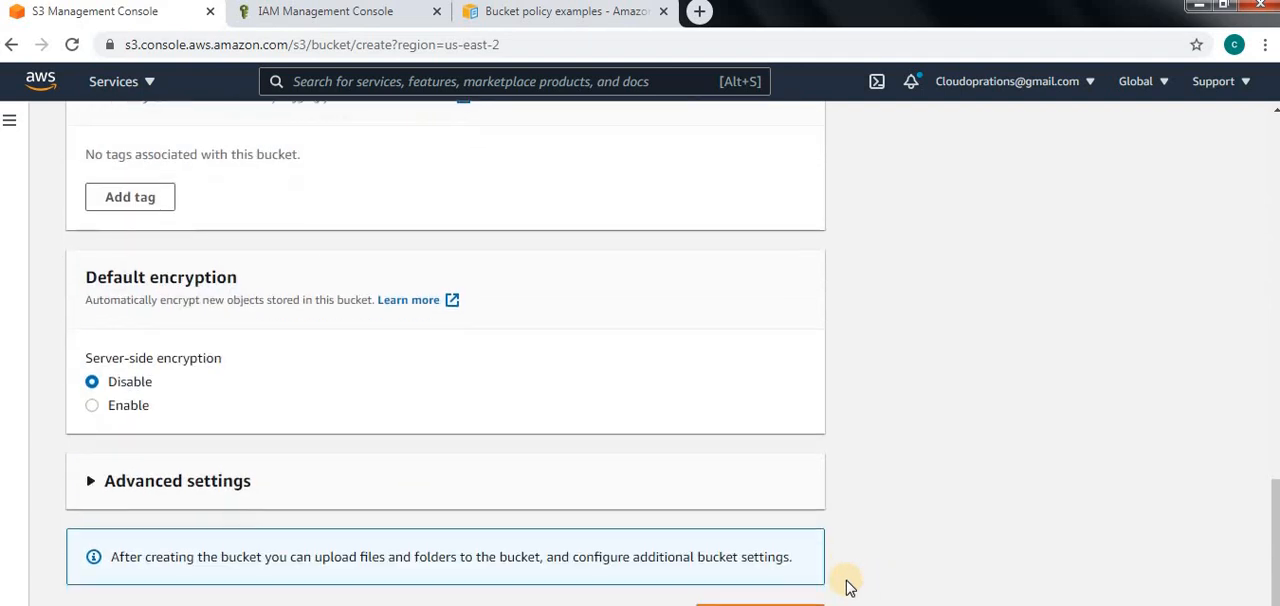
scroll(800, 590, "down", 1)
left_click(762, 604)
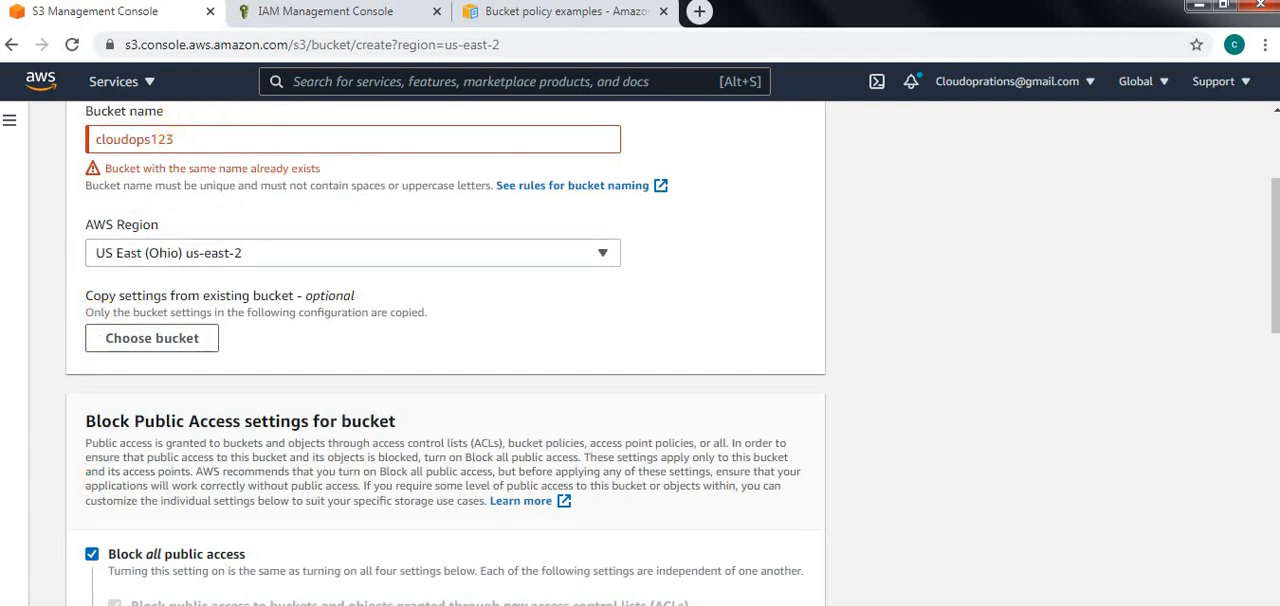
Change the bucket name to cloudopsdemo12 and create the bucket
left_click_drag(190, 136, 153, 140)
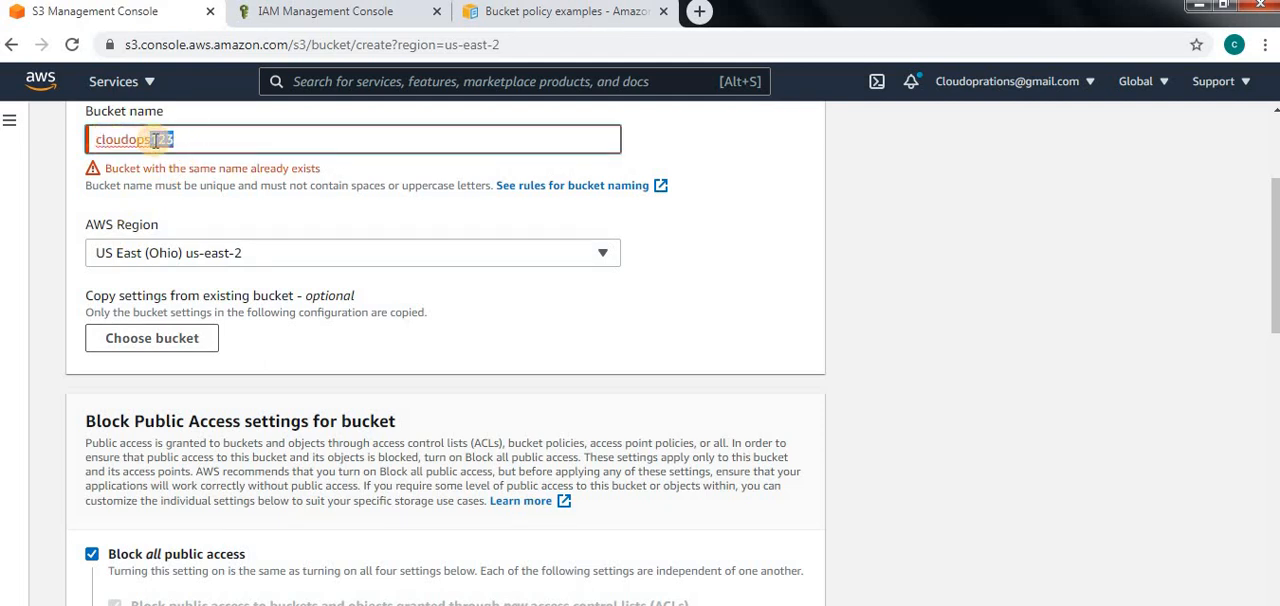
type("dem")
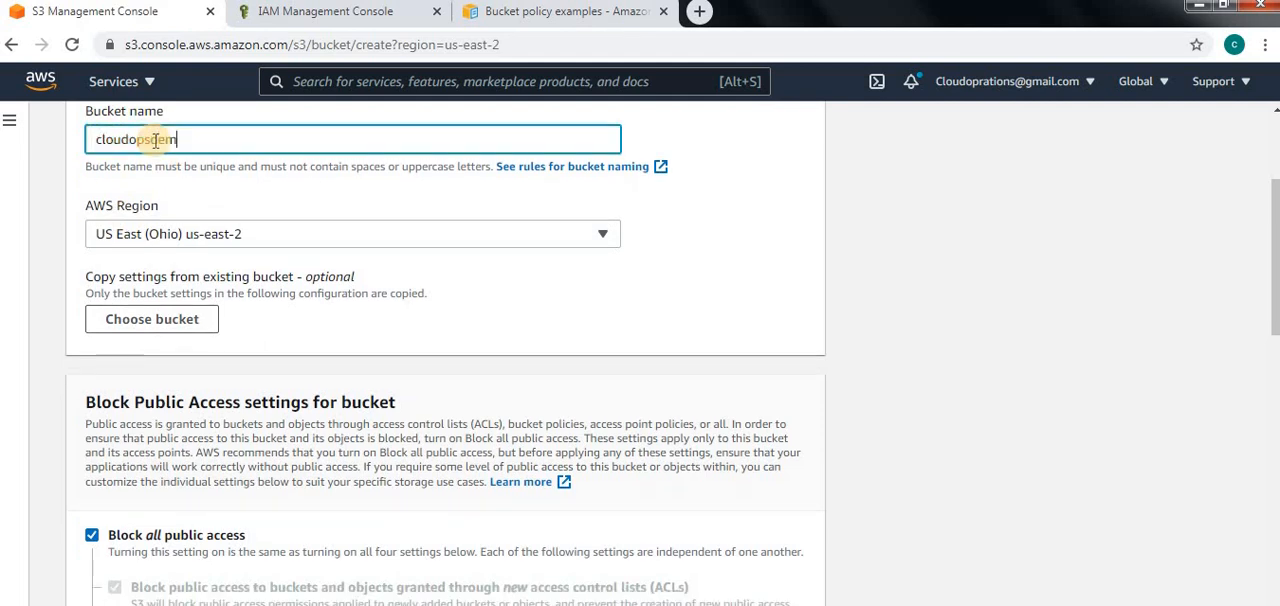
type("o12")
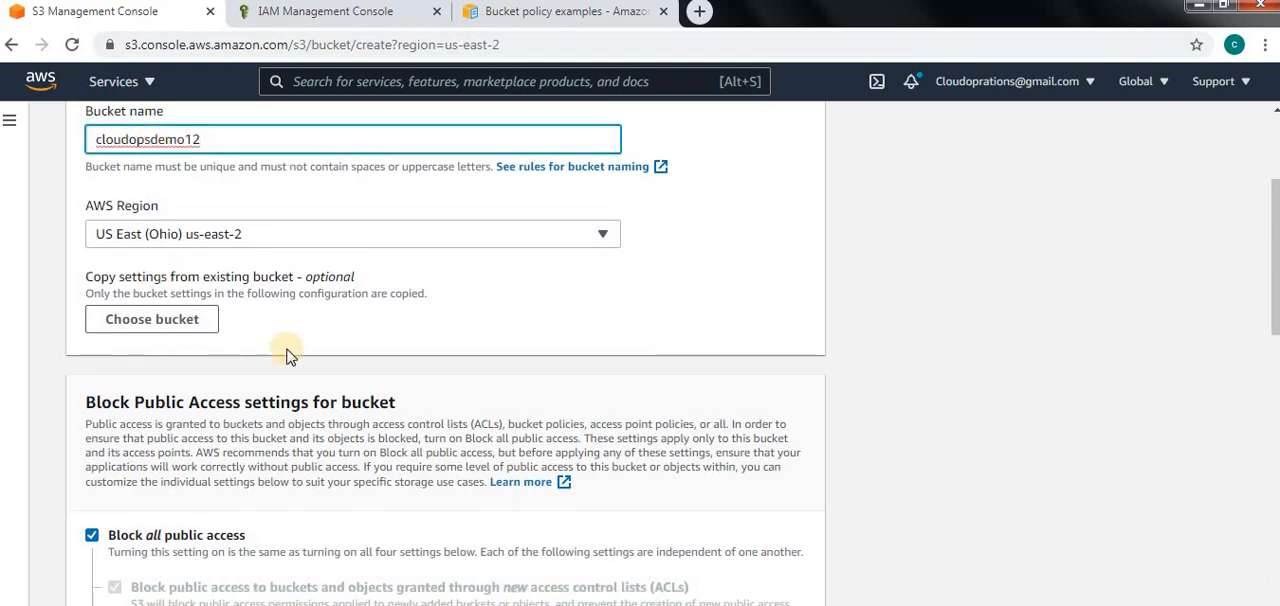
scroll(286, 349, "down", 15)
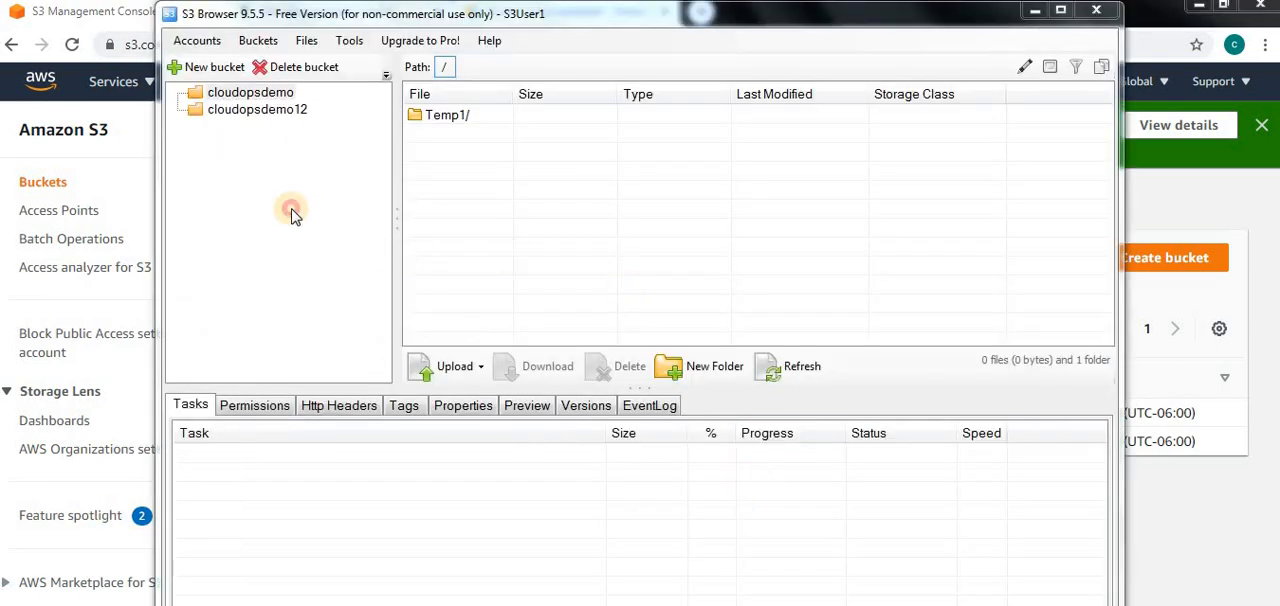
Switch to S3 Browser, test access to the cloudopsdemo and cloudopsdemo12 buckets, and return to the S3 console
left_click(268, 90)
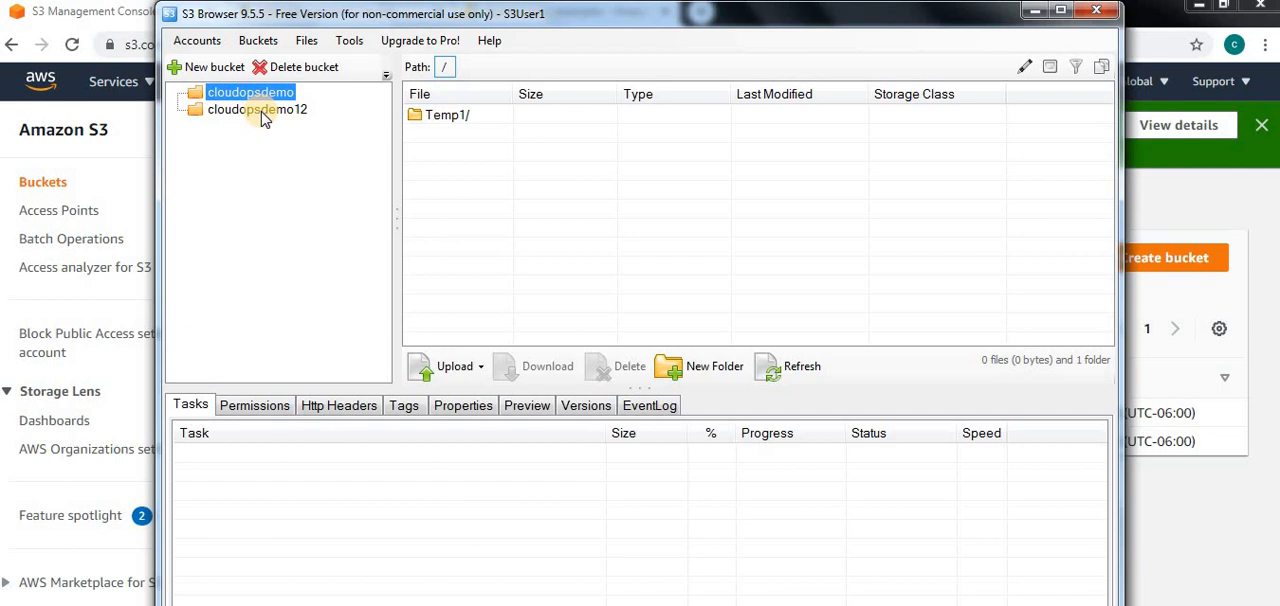
left_click(262, 110)
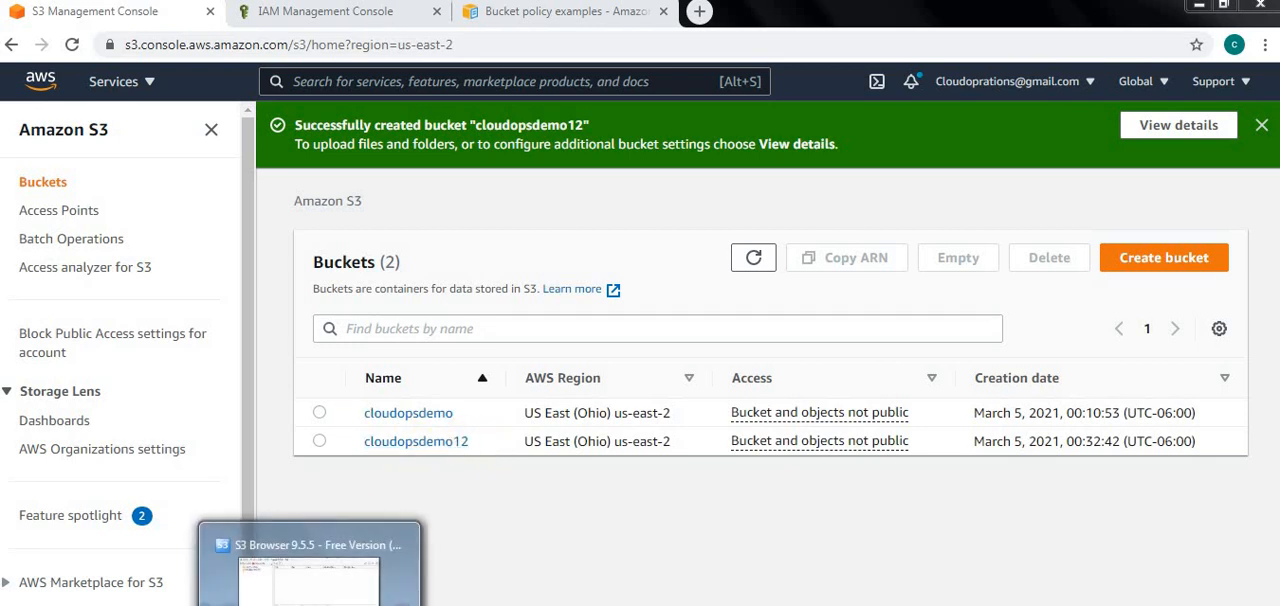
left_click(310, 604)
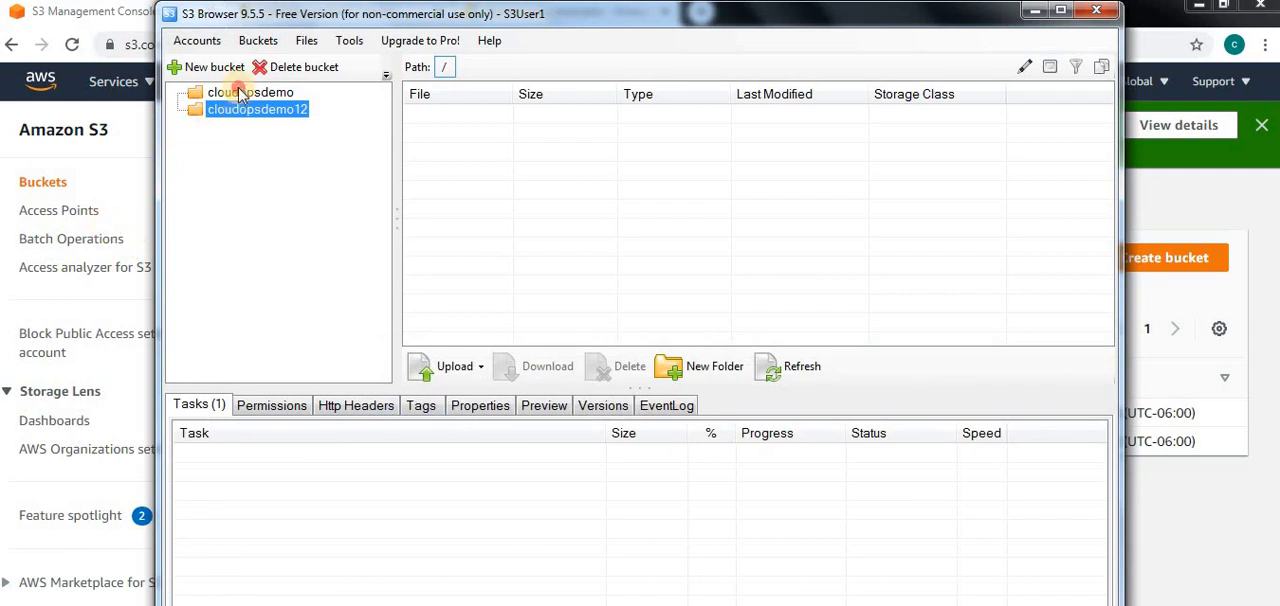
left_click(240, 93)
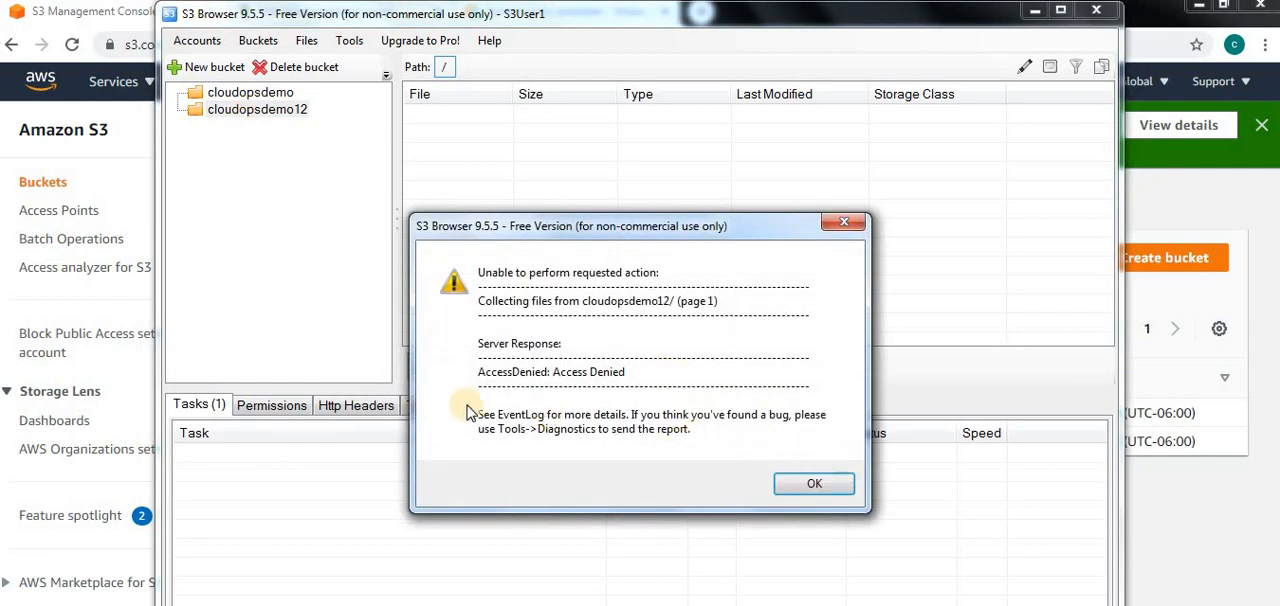
left_click(826, 486)
left_click(1031, 14)
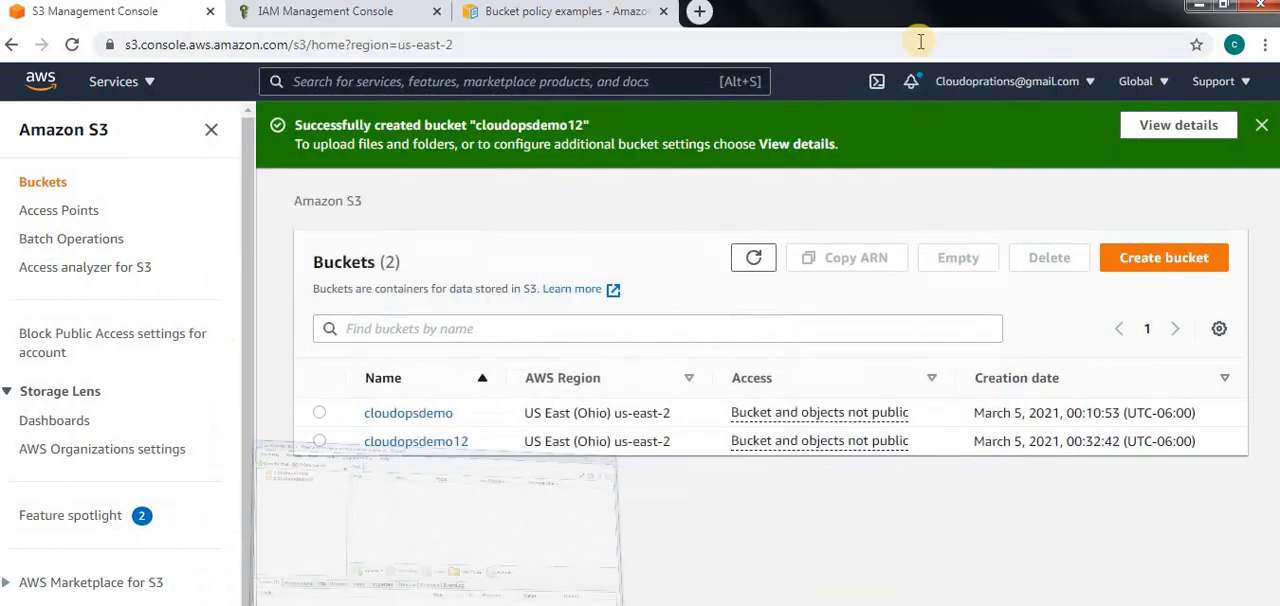